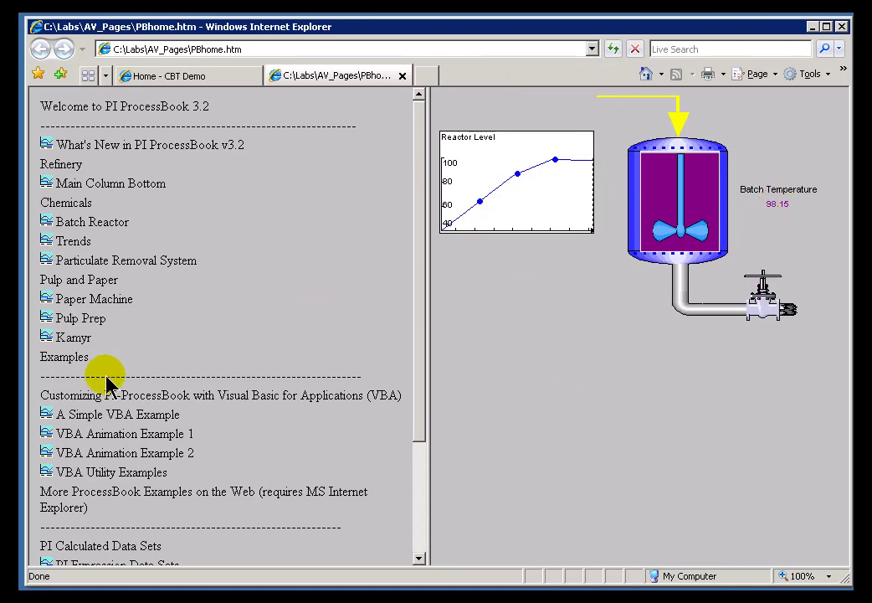
# - Browse Pulp Prep, Paper Machine and Trends, then show Main Column Bottom in a widened pane
pyautogui.click(73, 319)
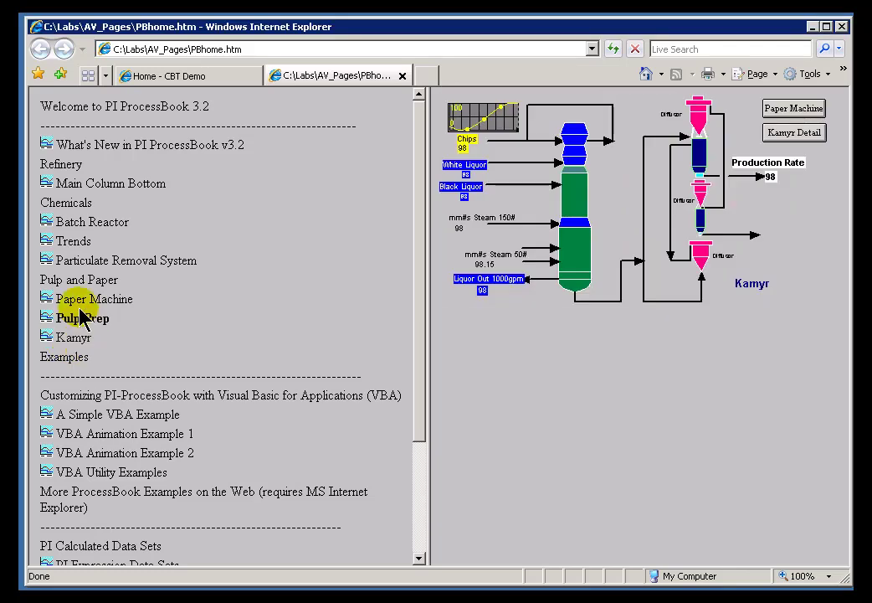
pyautogui.click(72, 300)
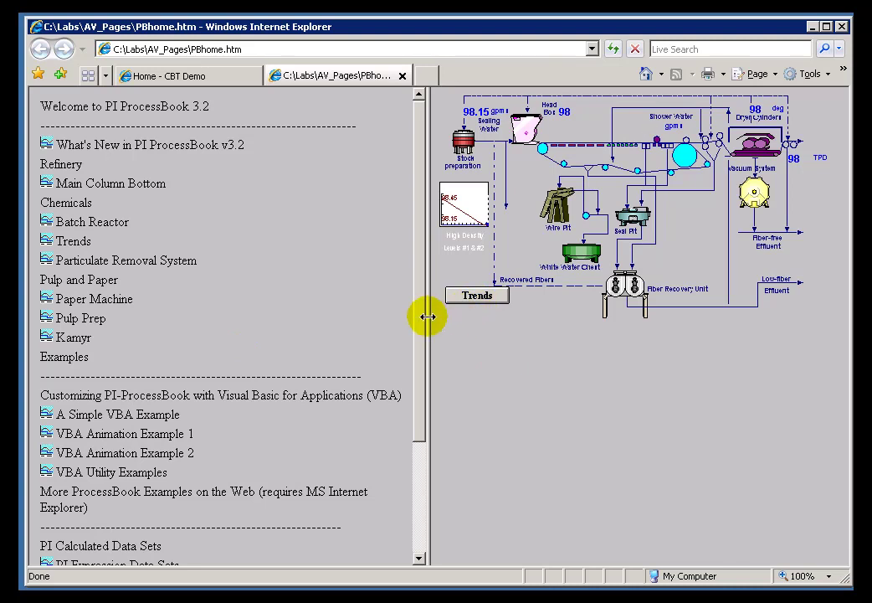
pyautogui.moveTo(427, 316); pyautogui.dragTo(403, 321)
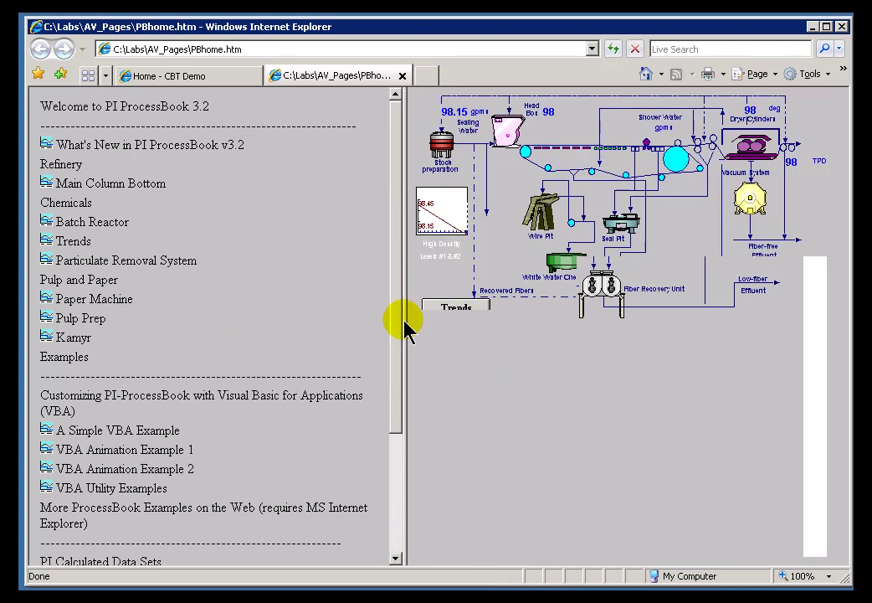
pyautogui.click(457, 308)
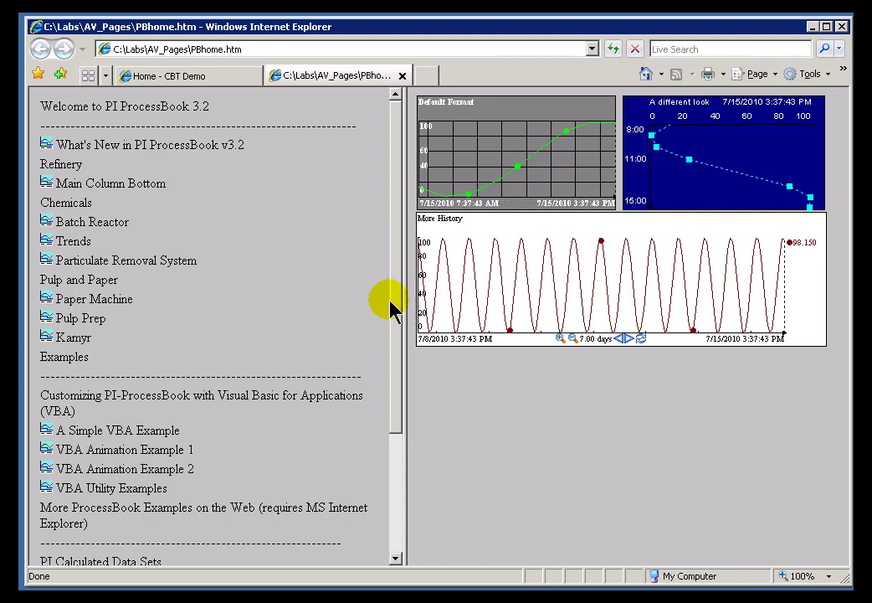
pyautogui.click(101, 183)
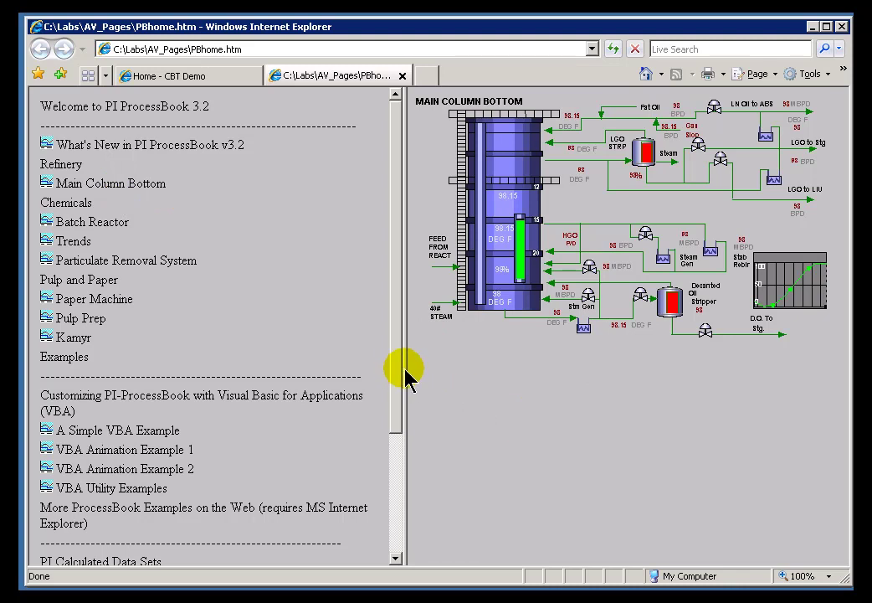
pyautogui.moveTo(407, 376); pyautogui.dragTo(295, 374)
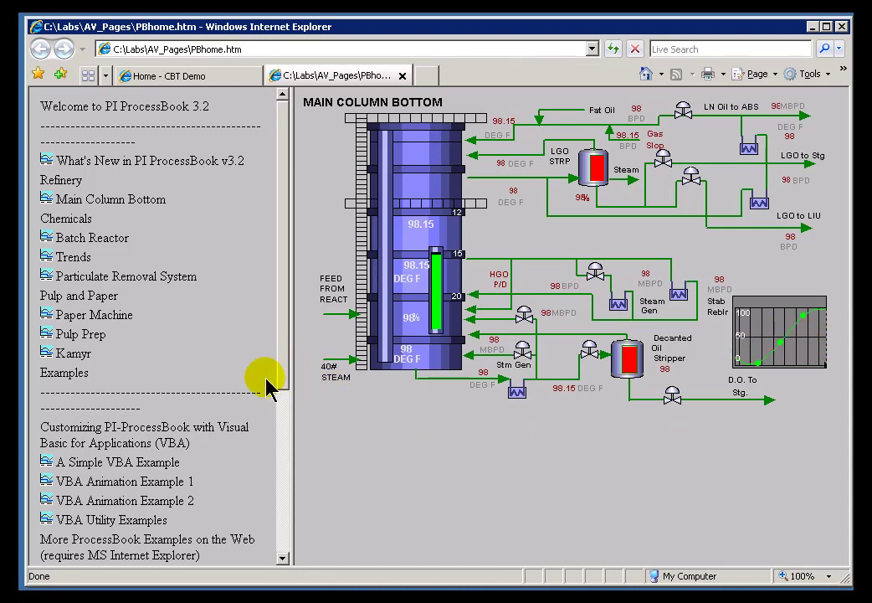
# - Recalculate the VBA Example trend, zoom it to 11:40–12:00, and recalculate Maximum 49.75008 and Minimum 39.33244
pyautogui.click(97, 465)
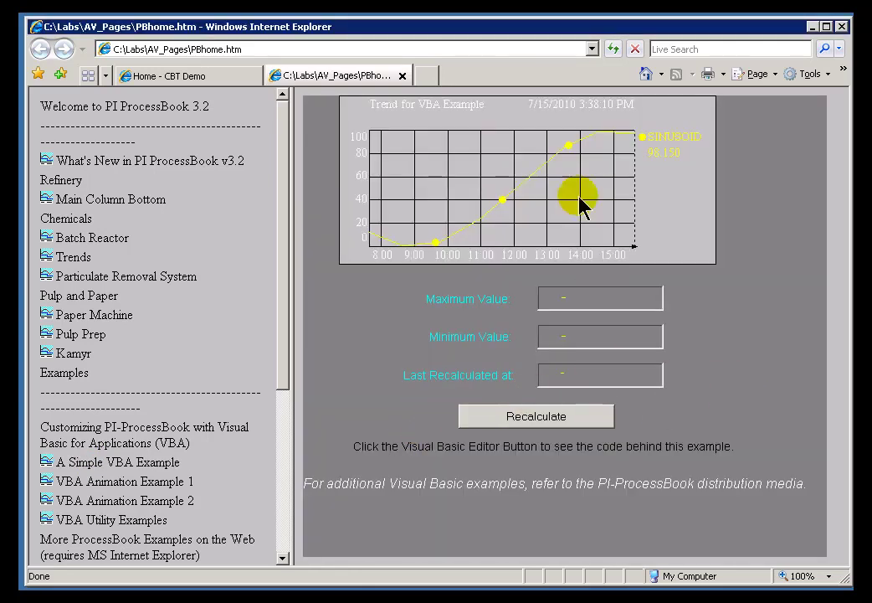
pyautogui.click(523, 417)
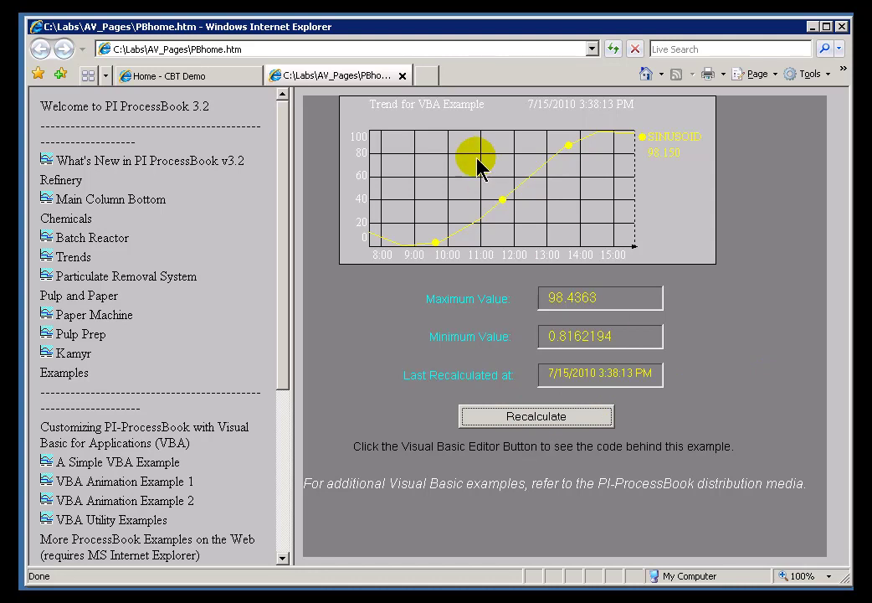
pyautogui.moveTo(478, 157); pyautogui.dragTo(598, 243)
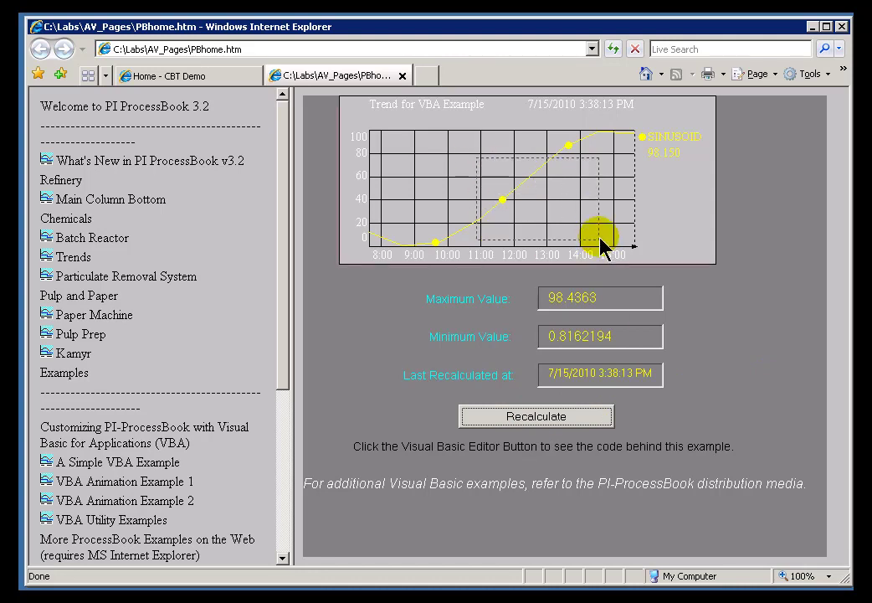
pyautogui.click(550, 418)
pyautogui.click(431, 165)
pyautogui.click(455, 214)
pyautogui.click(529, 417)
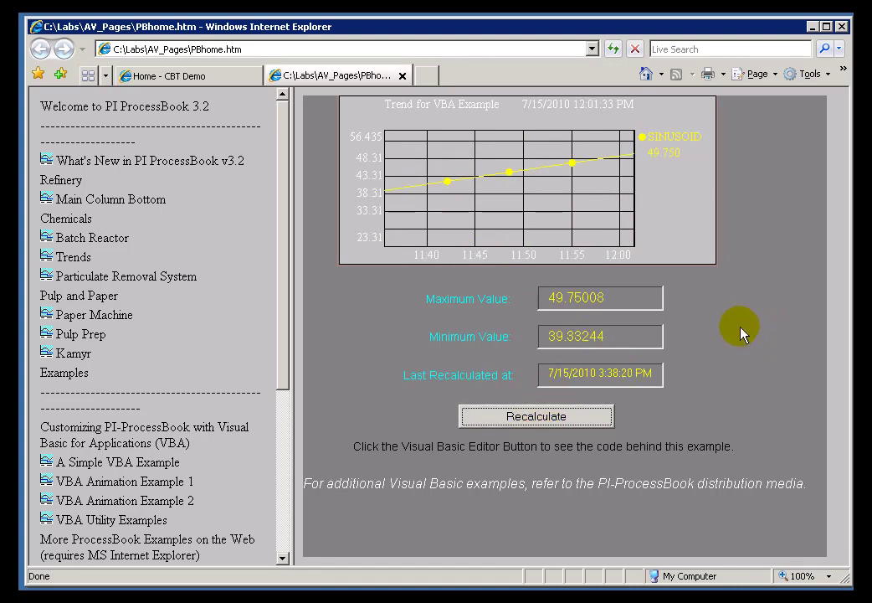
# - Step through Kamyr Digester, Pulp Prep, Paper Machine and Trends, ending on Main Column Bottom
pyautogui.click(73, 352)
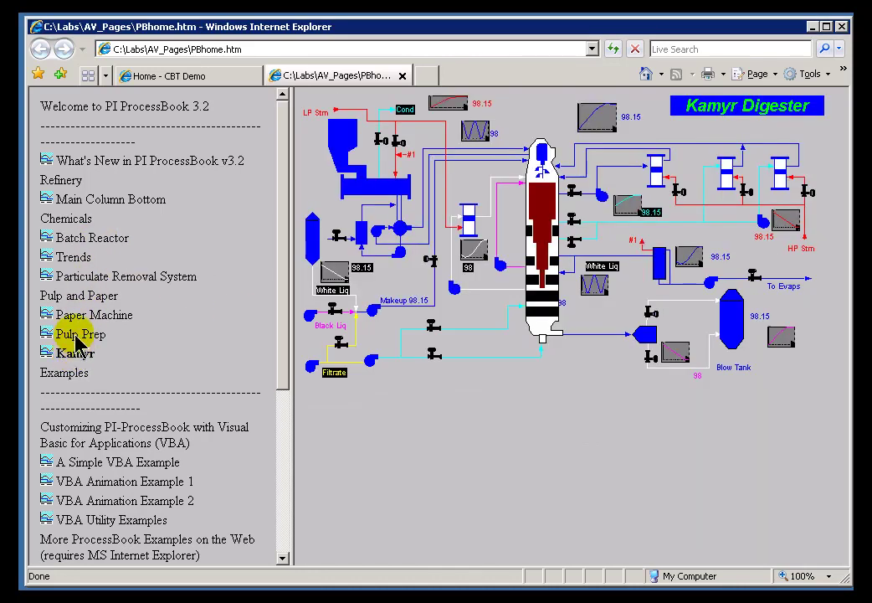
pyautogui.click(76, 335)
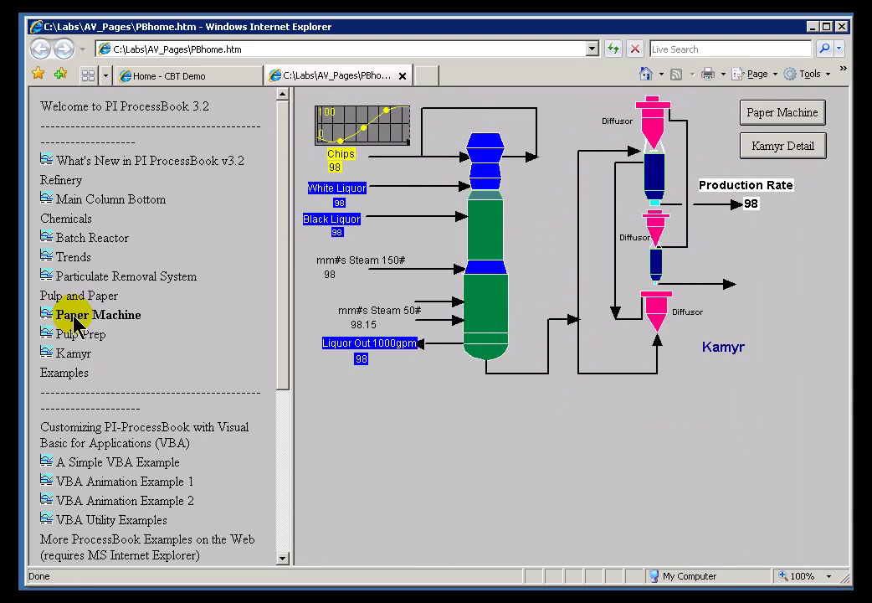
pyautogui.click(73, 316)
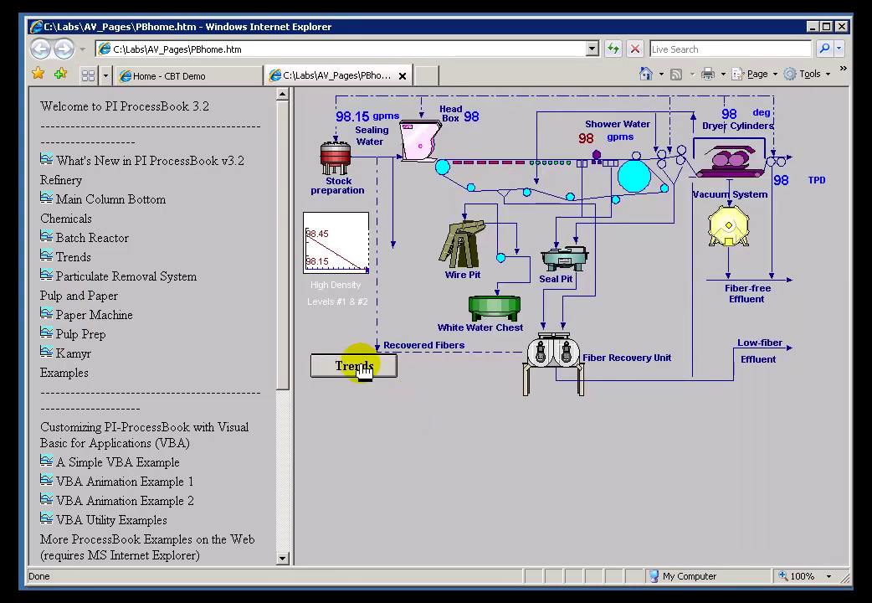
pyautogui.click(362, 368)
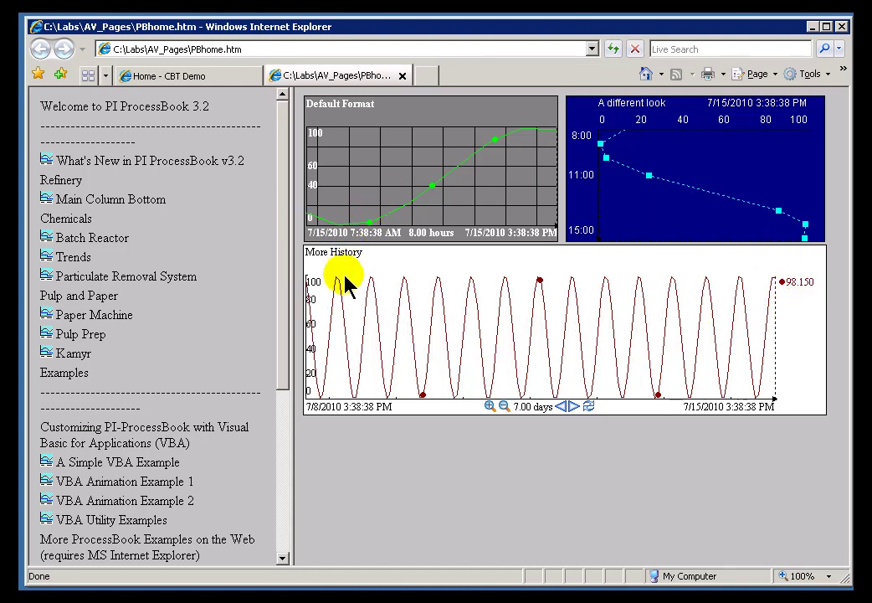
pyautogui.click(67, 201)
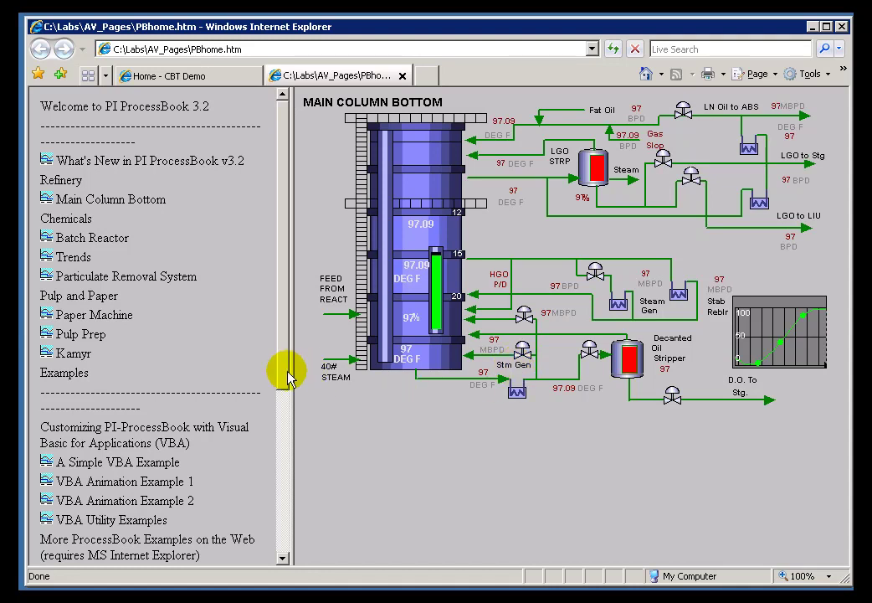
# - Recalculate A Simple VBA Example's full trend to Maximum 98.4363 and Minimum 0.8162194
pyautogui.click(102, 462)
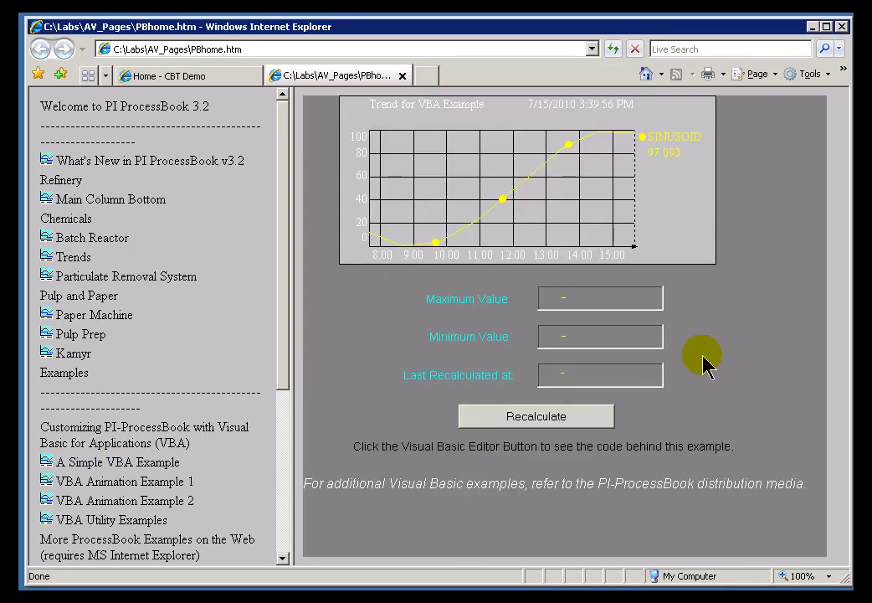
pyautogui.click(520, 424)
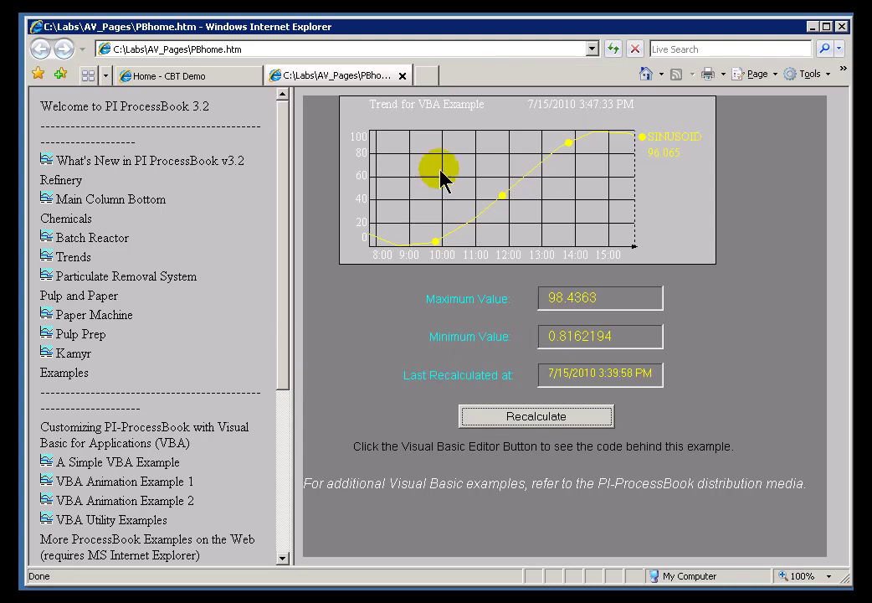
# - In ProcessBook, reopen the recent EXPORT.PDI, check its PIDEMO.PIW path, and close it without saving
pyautogui.hotkey('alt', 'Tab')
pyautogui.click(47, 51)
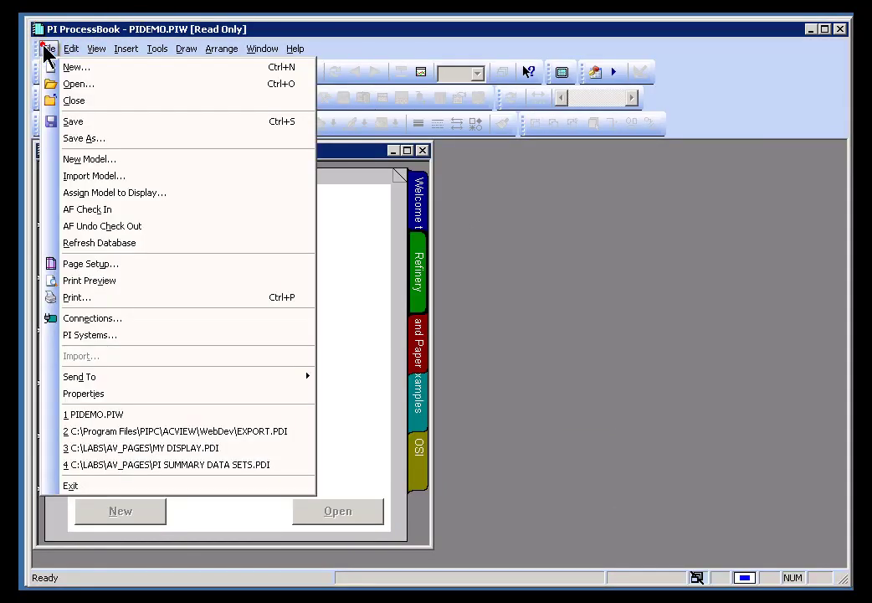
pyautogui.click(176, 431)
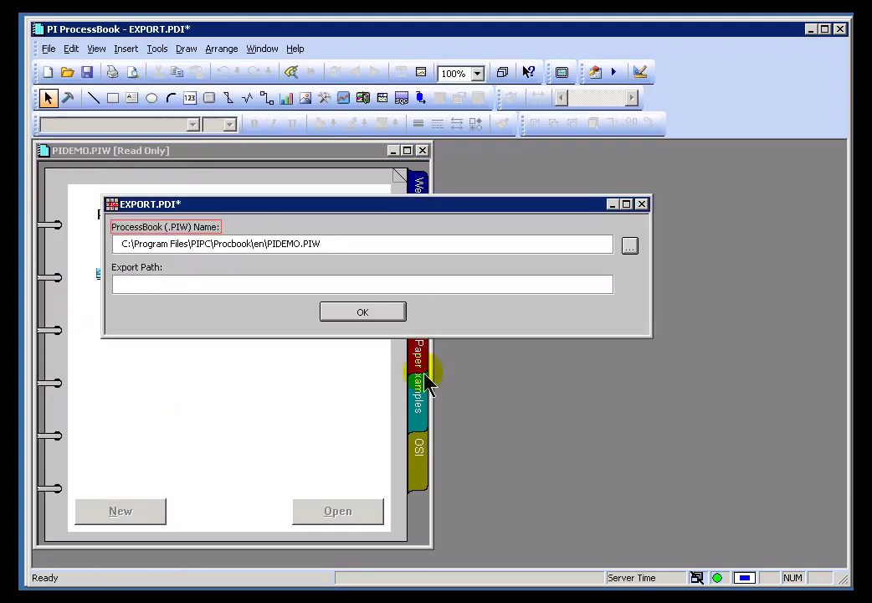
pyautogui.click(333, 243)
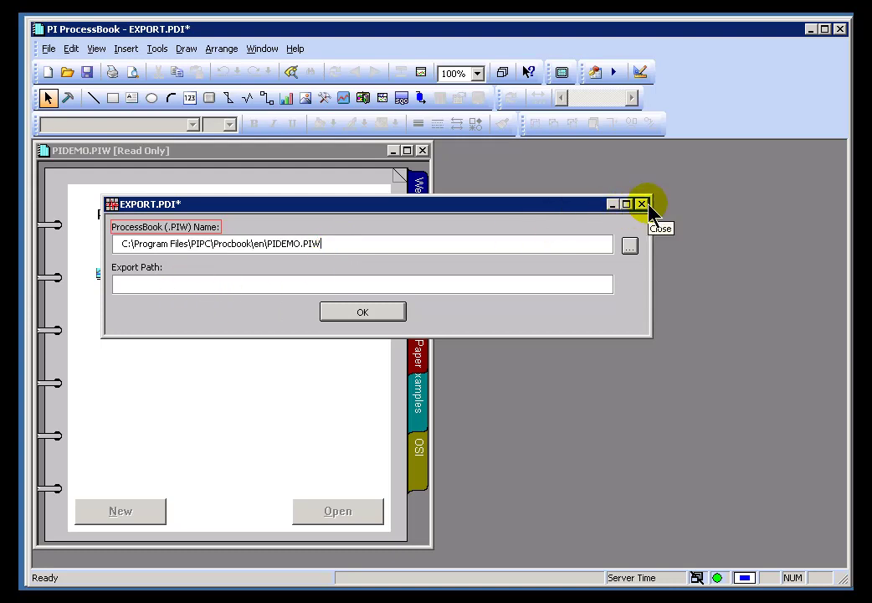
pyautogui.click(644, 206)
pyautogui.click(437, 332)
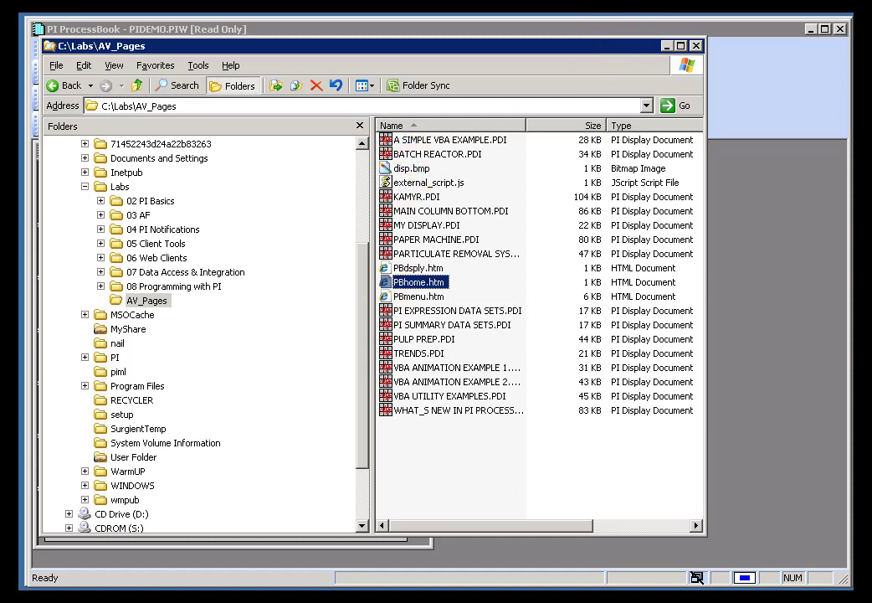
# - Open the exported PBhome.htm, visit Pulp Prep and VBA Example, then widen Main Column Bottom's pane
pyautogui.press('Return')
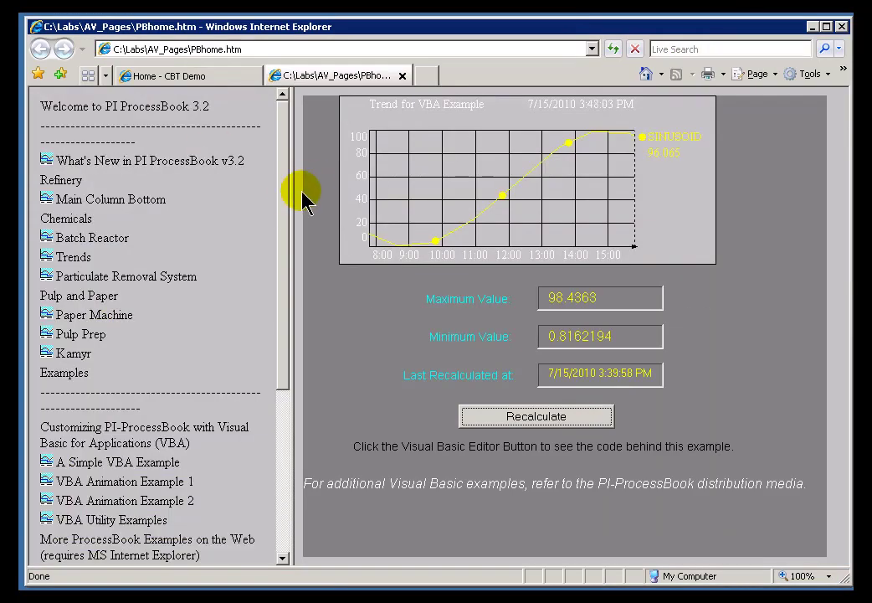
pyautogui.moveTo(291, 193); pyautogui.dragTo(402, 205)
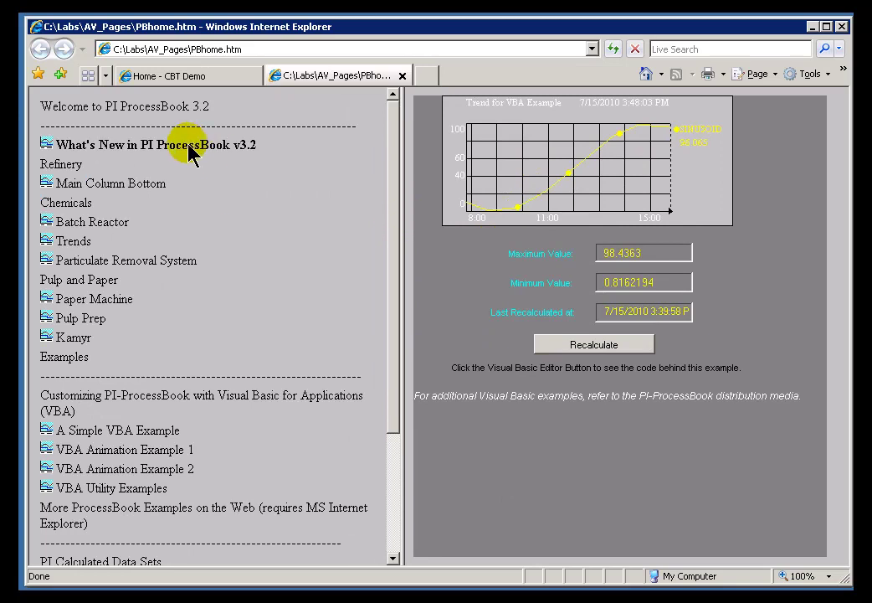
pyautogui.click(79, 319)
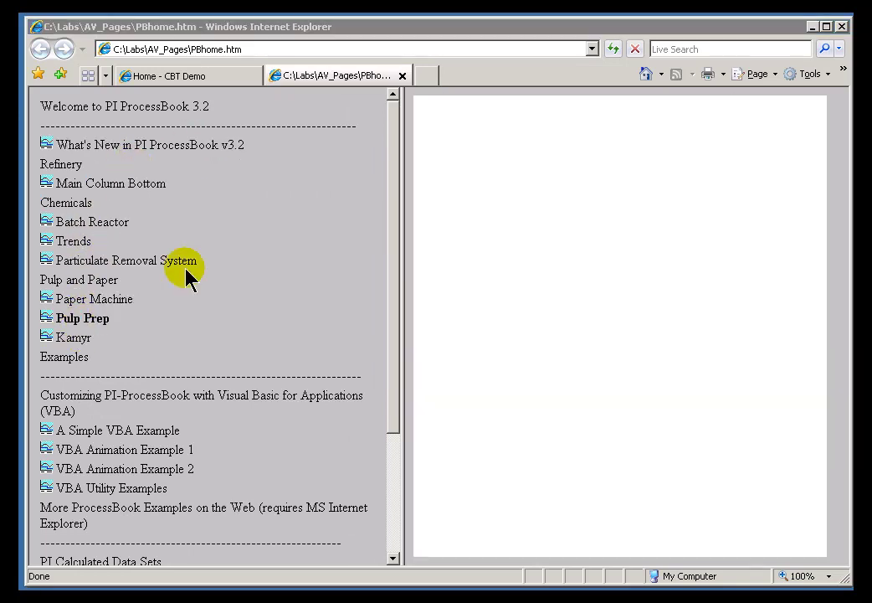
pyautogui.click(84, 430)
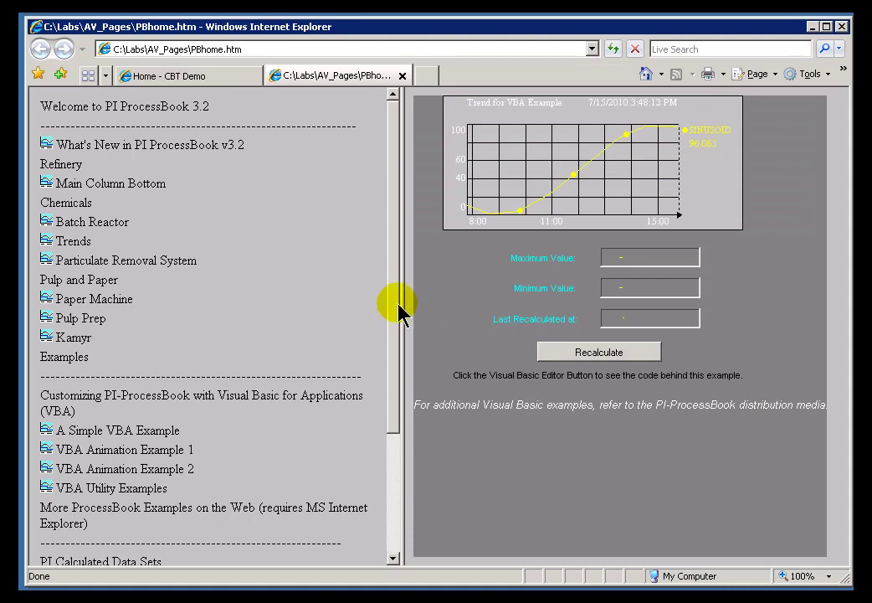
pyautogui.click(71, 186)
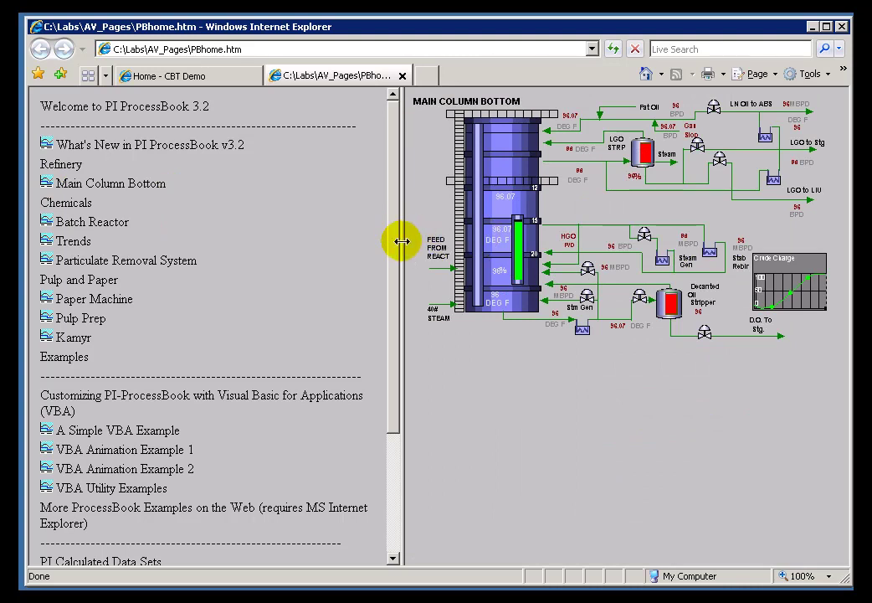
pyautogui.moveTo(402, 242); pyautogui.dragTo(221, 250)
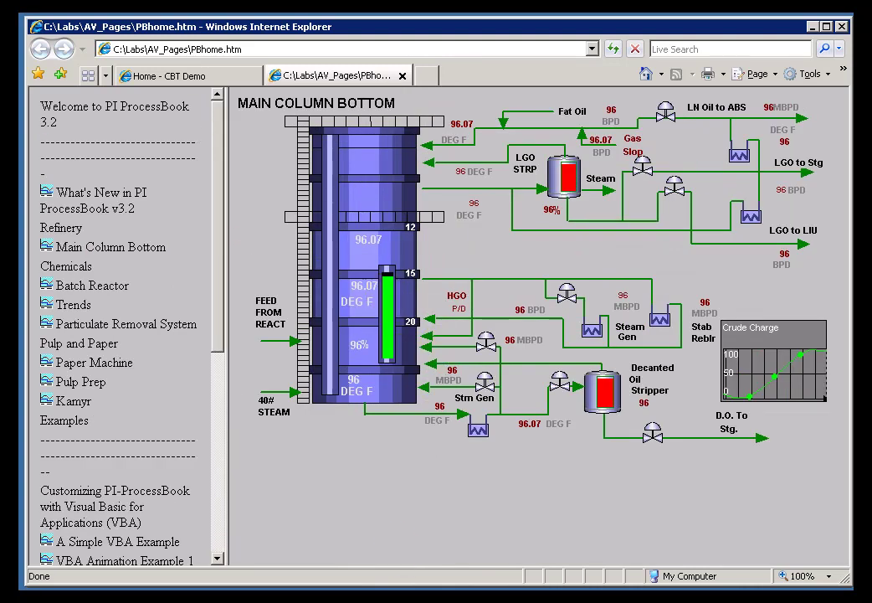
# - Reload Main Column Bottom, close the PBhome page, and return to the AV_Pages folder window
pyautogui.hotkey('alt', 'Tab')
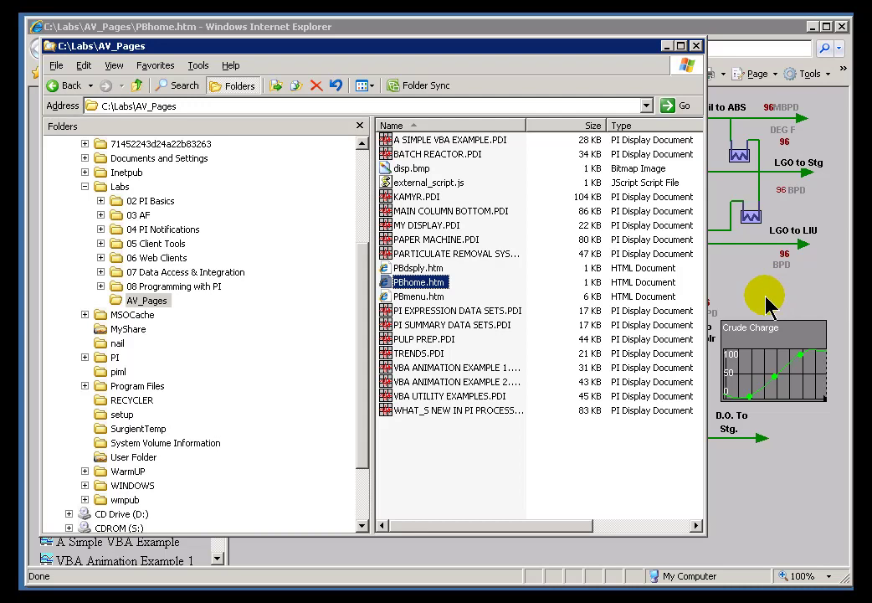
pyautogui.hotkey('alt', 'Tab')
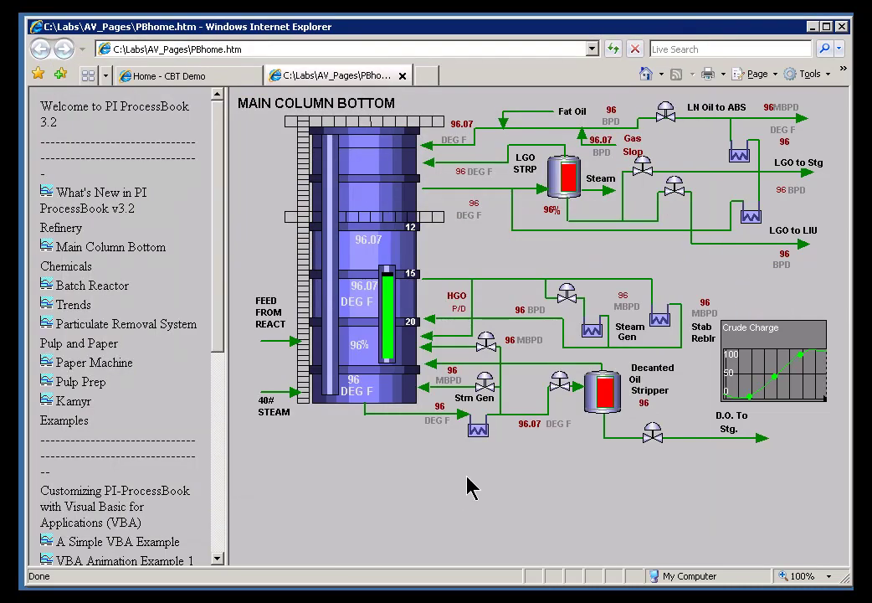
pyautogui.click(70, 248)
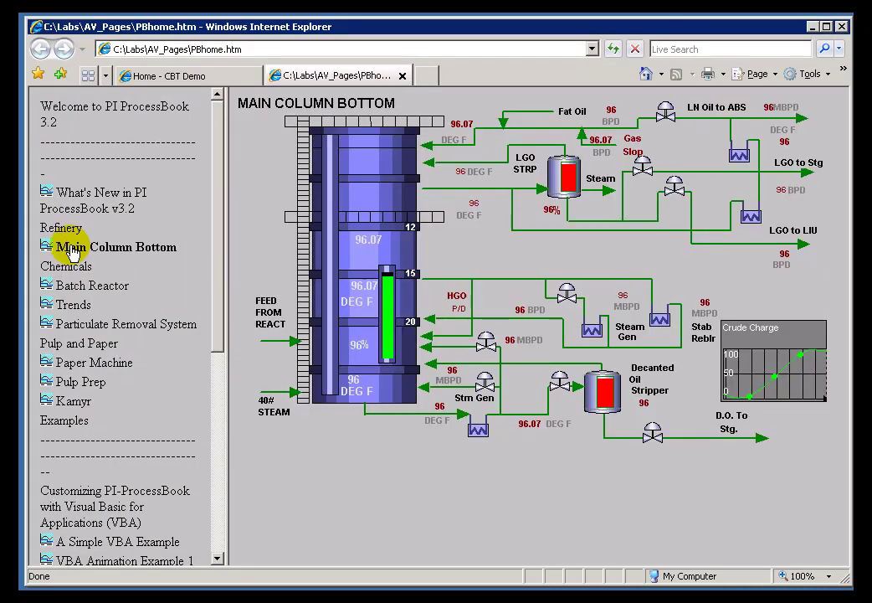
pyautogui.click(404, 75)
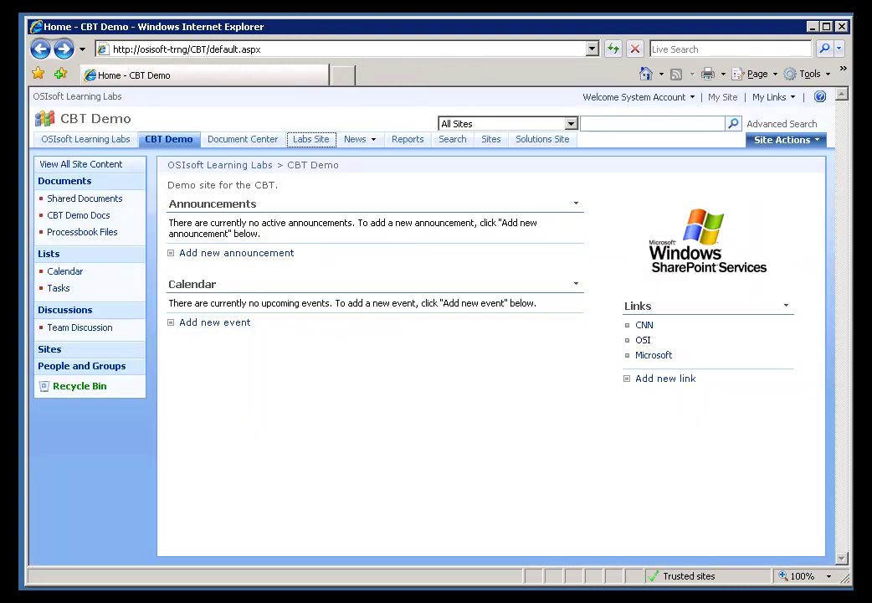
pyautogui.hotkey('alt', 'Tab')
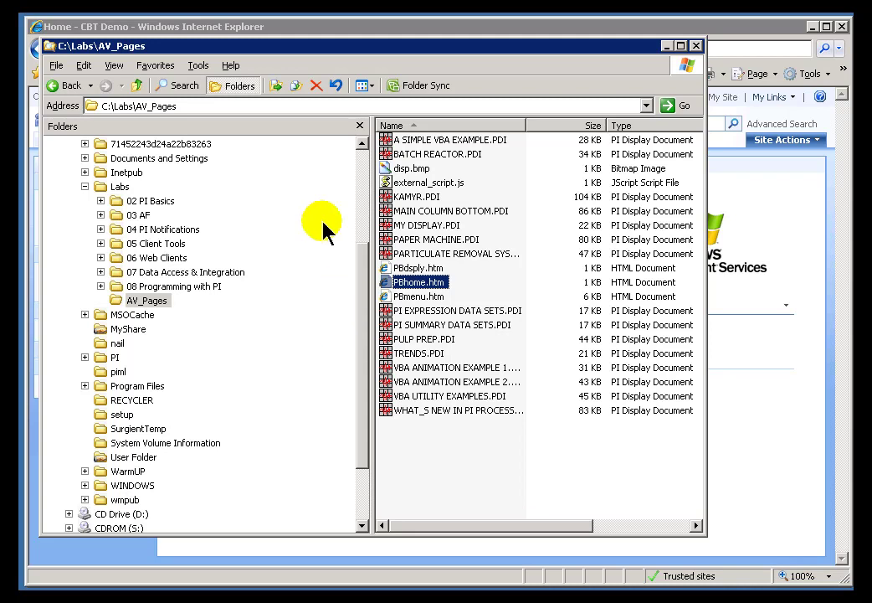
# - Send all 20 exported files in C:\Labs\AV_Pages to the Recycle Bin, then return to ProcessBook
pyautogui.hotkey('ctrl', 'a')
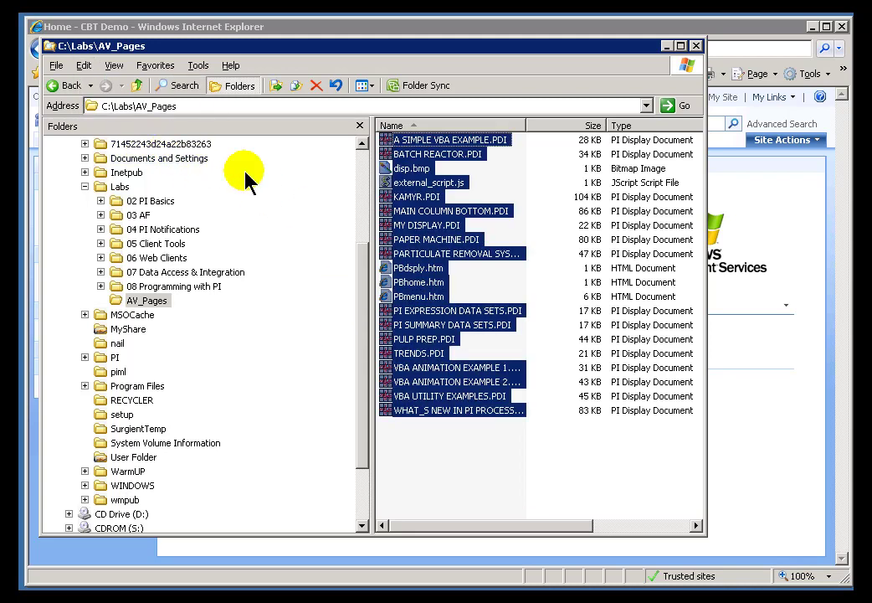
pyautogui.press('Delete')
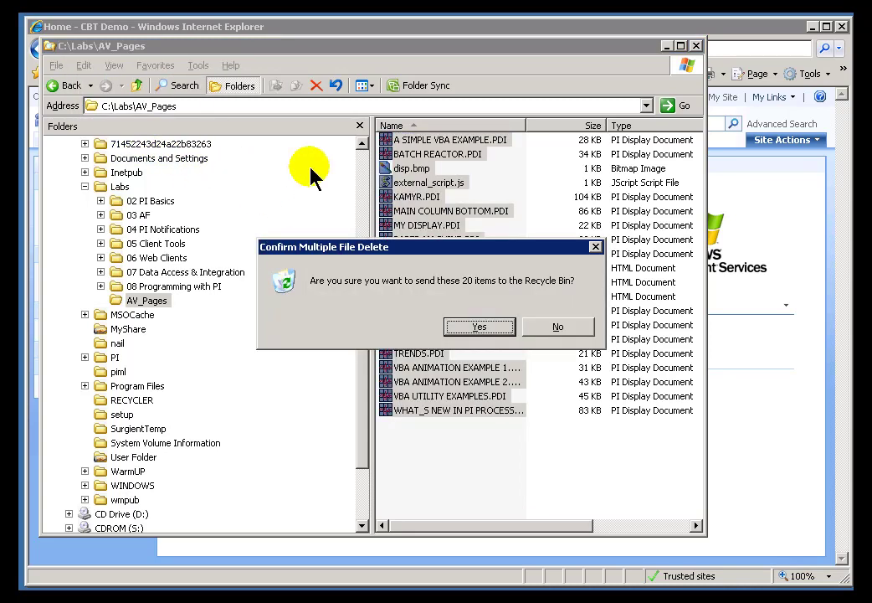
pyautogui.click(485, 328)
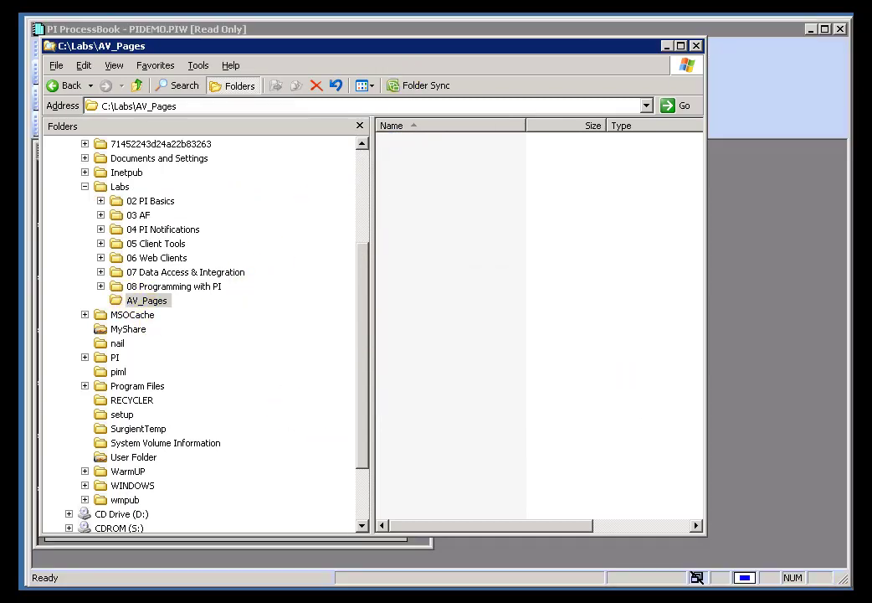
pyautogui.hotkey('alt', 'Tab')
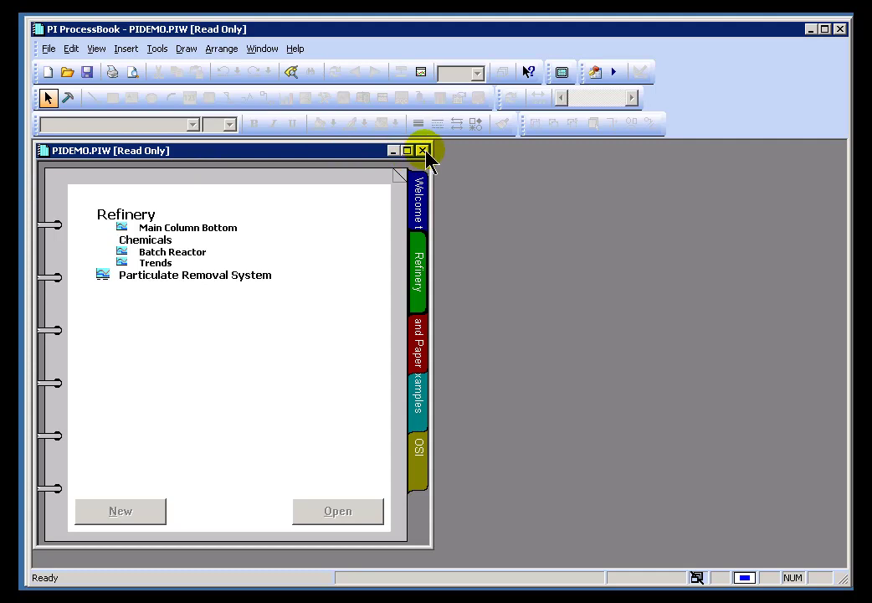
# - Close PIDEMO.PIW and browse the Open dialog to the PIPC folder
pyautogui.click(422, 151)
pyautogui.click(48, 50)
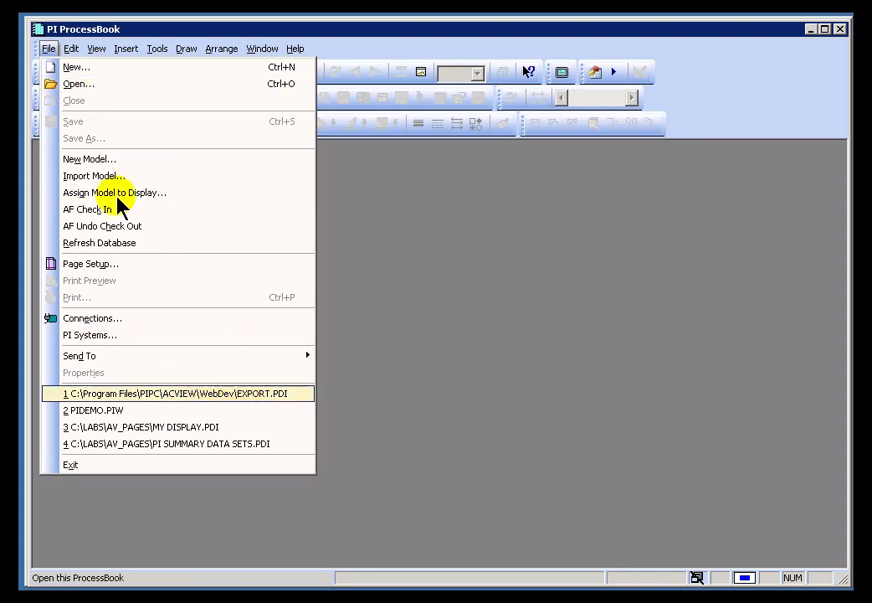
pyautogui.click(82, 85)
pyautogui.click(482, 166)
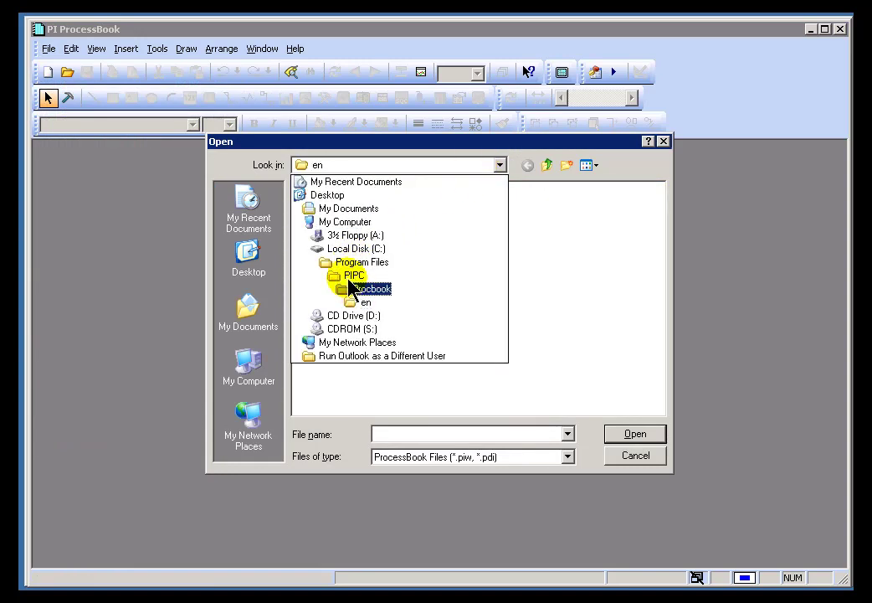
pyautogui.click(354, 277)
# - Open EXPORT.PDI from the ACVIEW\WebDev folder
pyautogui.doubleClick(306, 205)
pyautogui.doubleClick(303, 192)
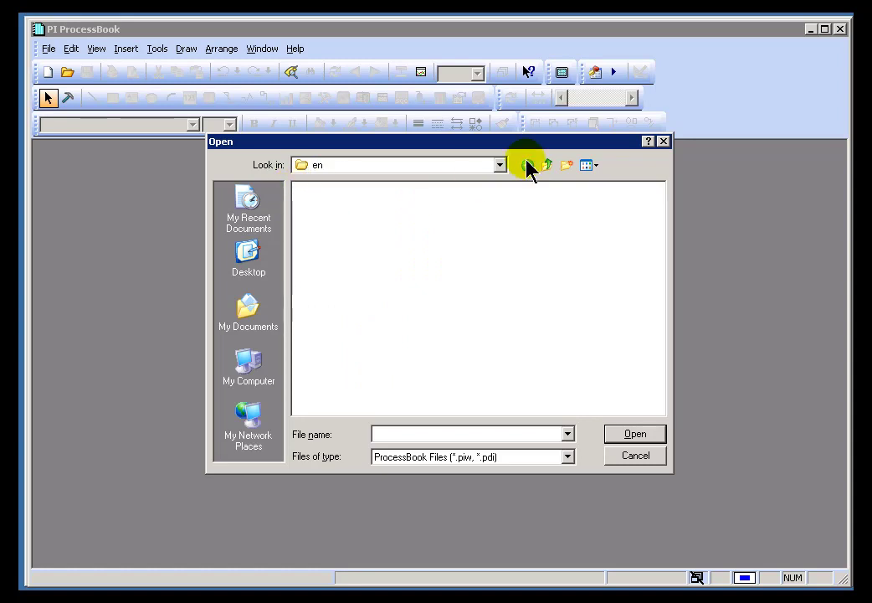
pyautogui.click(545, 167)
pyautogui.click(302, 205)
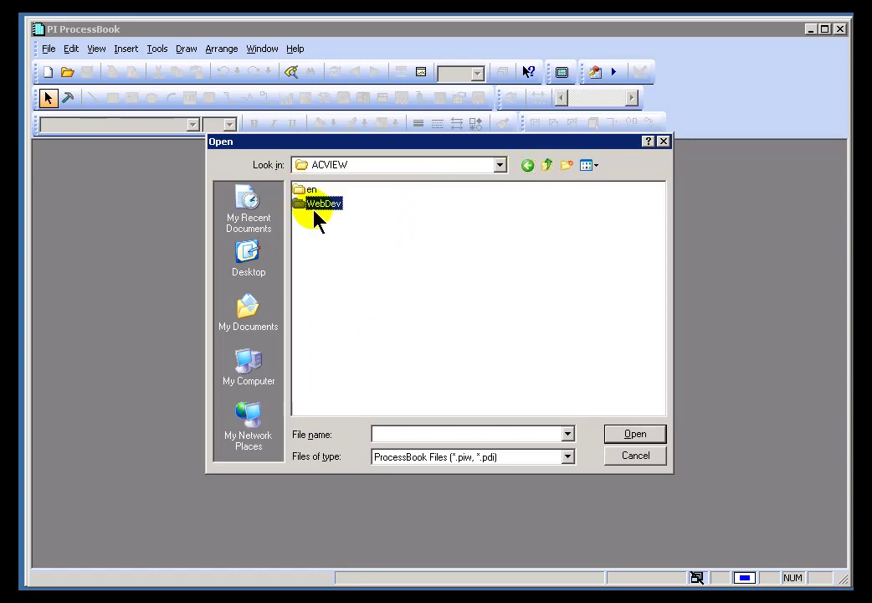
pyautogui.click(303, 190)
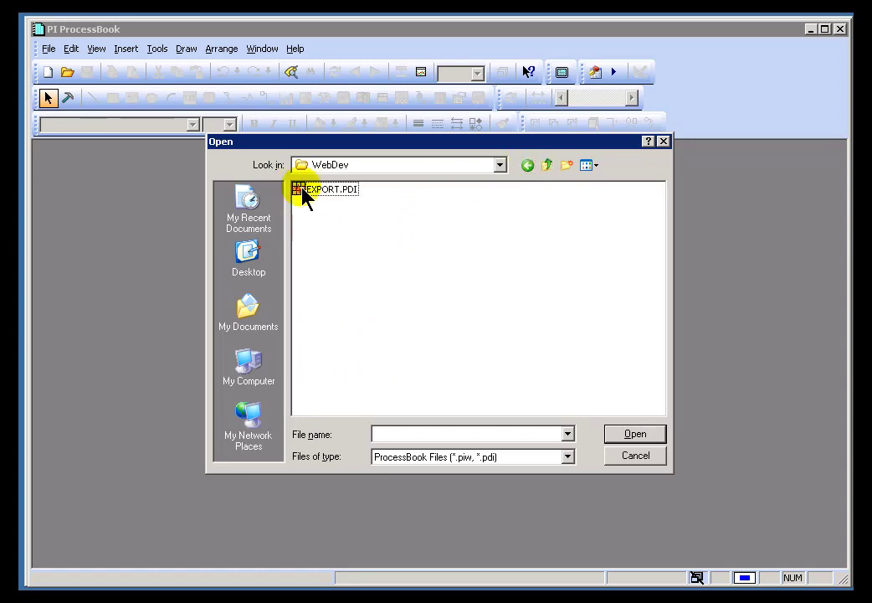
pyautogui.click(632, 433)
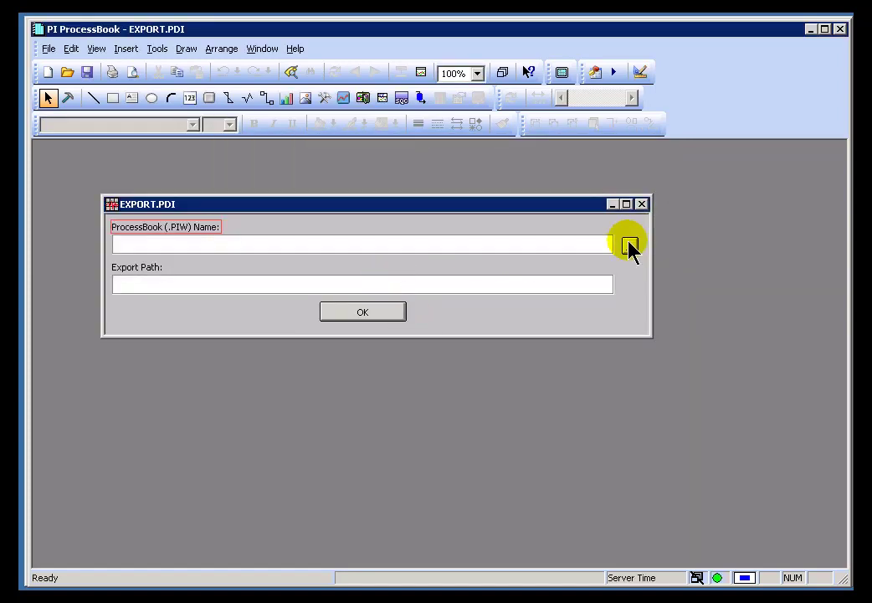
# - Set the ProcessBook name to PIDEMO.PIW from Program Files\PIPC\Procbook\en
pyautogui.click(629, 245)
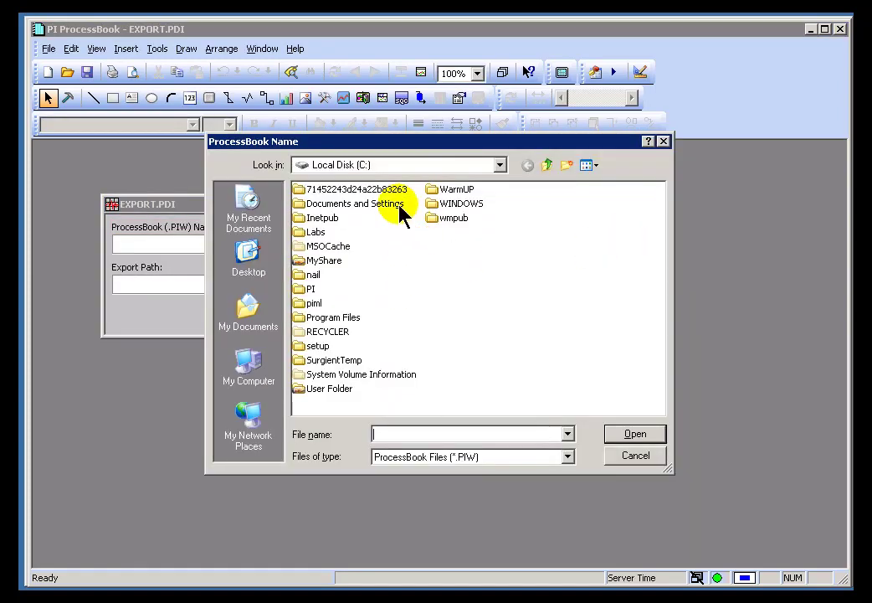
pyautogui.doubleClick(303, 319)
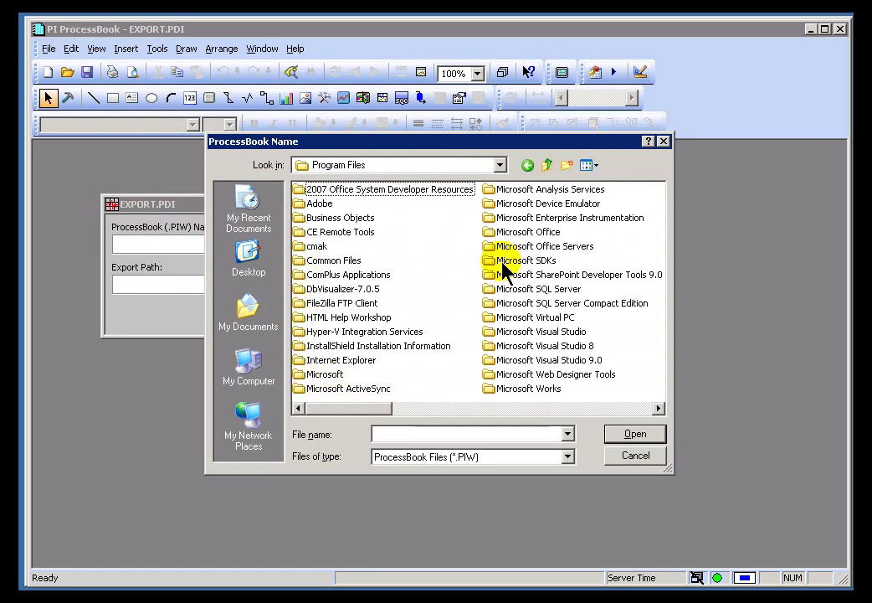
pyautogui.click(551, 408)
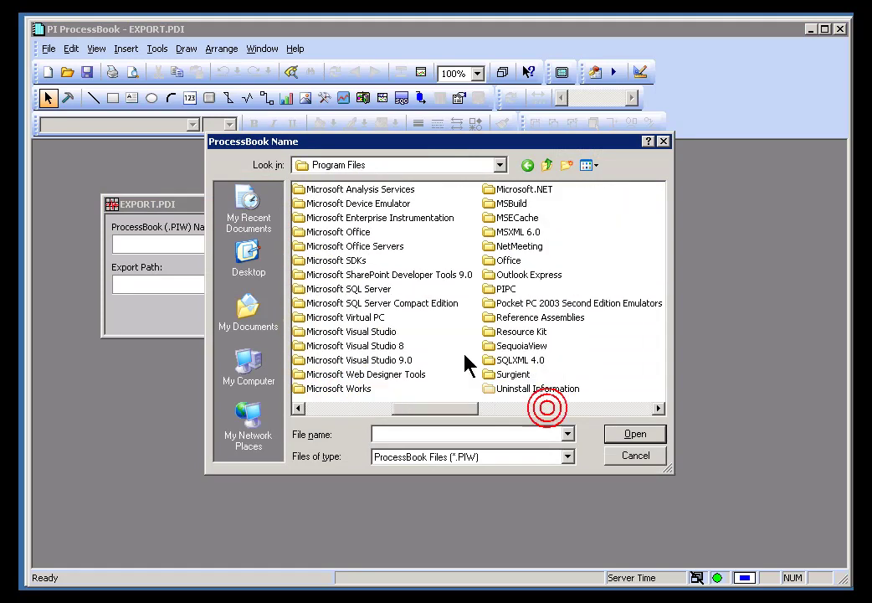
pyautogui.doubleClick(496, 289)
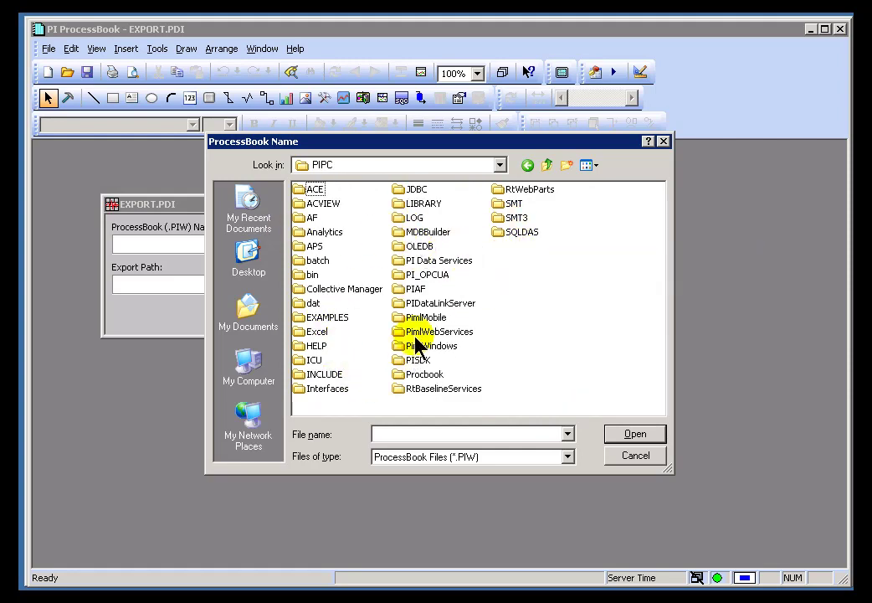
pyautogui.click(410, 376)
pyautogui.doubleClick(410, 376)
pyautogui.doubleClick(300, 189)
pyautogui.click(303, 191)
pyautogui.click(624, 437)
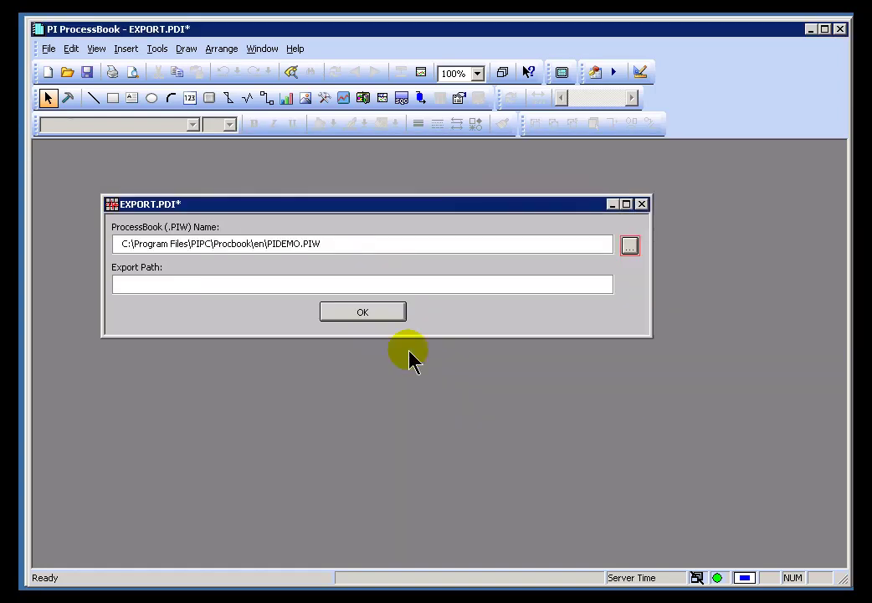
# - Set the Export Path to C:\Labs\AV_Pages, copied from Explorer's address bar
pyautogui.click(467, 285)
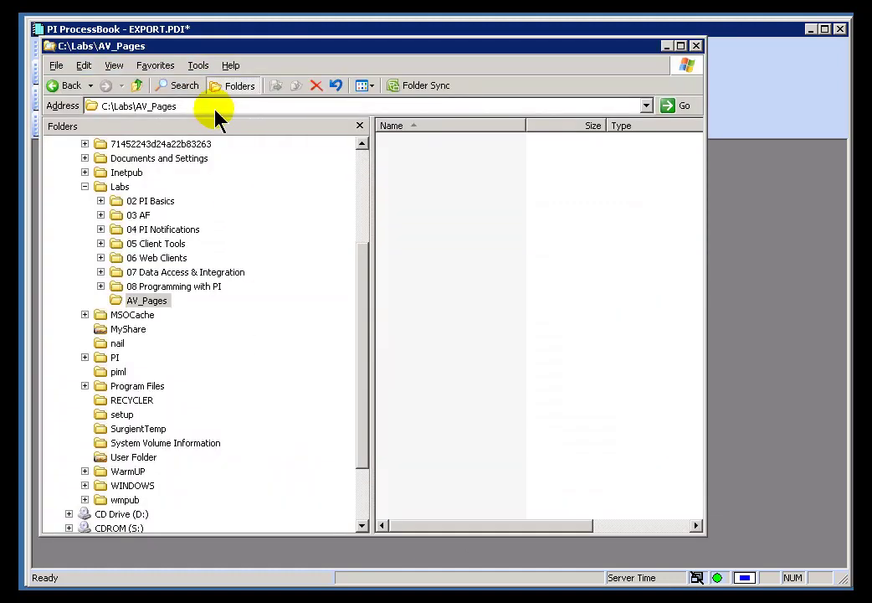
pyautogui.click(214, 106)
pyautogui.hotkey('ctrl', 'c')
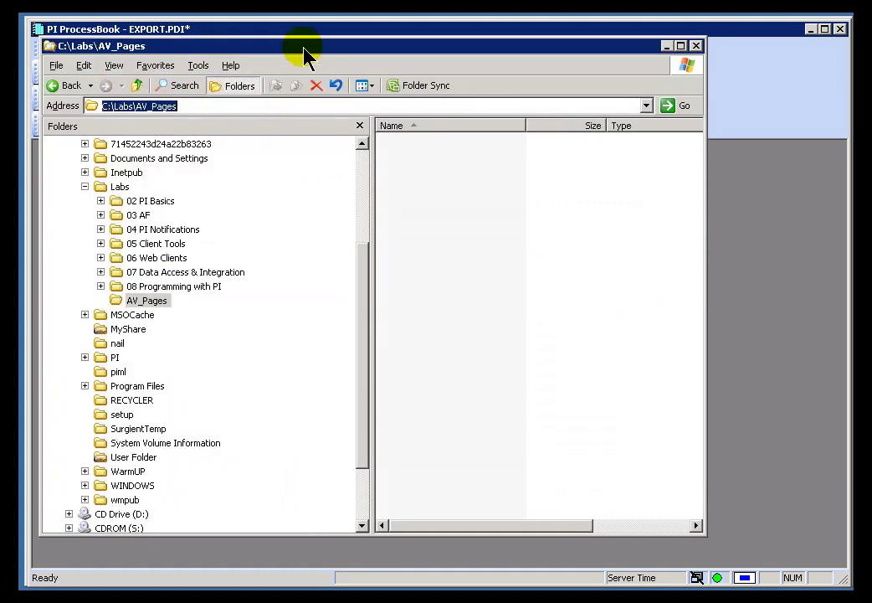
pyautogui.click(301, 33)
pyautogui.click(261, 289)
pyautogui.hotkey('ctrl', 'v')
# - Run the export of PIDEMO.PIW and dismiss the value-range and out-of-range messages
pyautogui.click(369, 313)
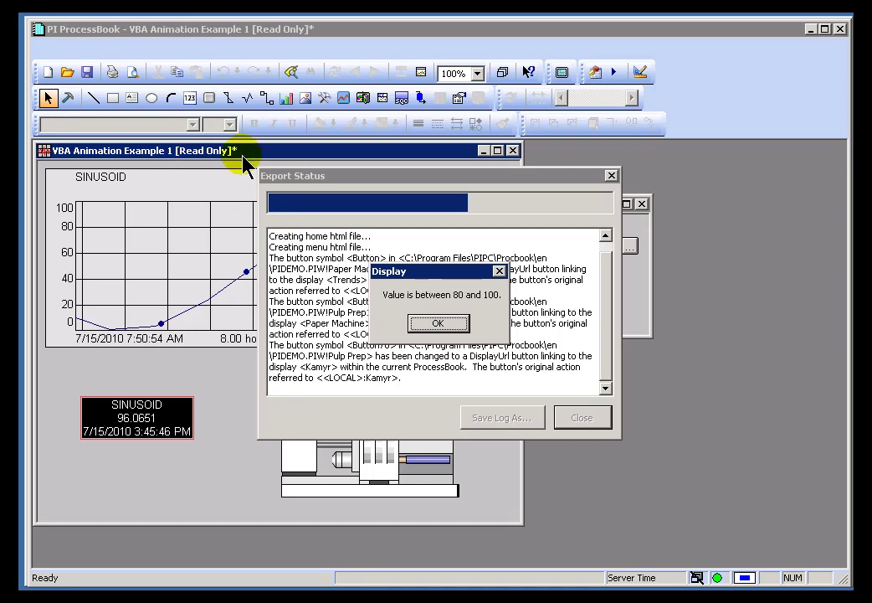
pyautogui.click(439, 325)
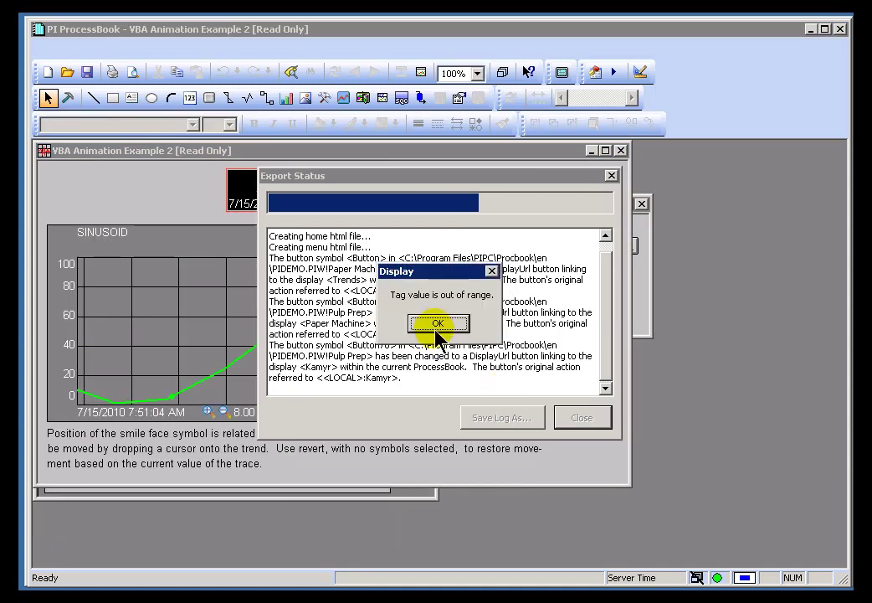
pyautogui.click(437, 325)
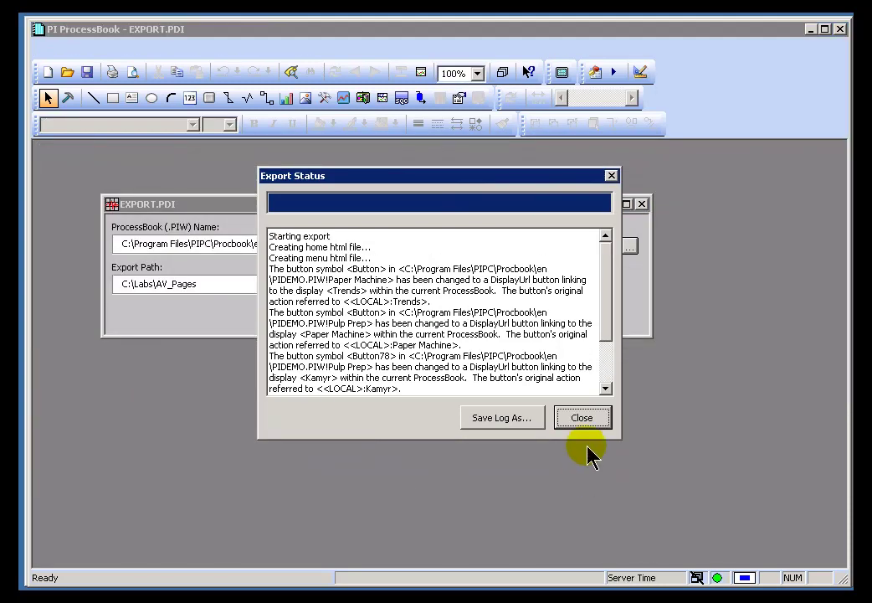
# - Close Export Status, open PBhome.htm in Internet Explorer, allow blocked content, and widen the links pane
pyautogui.click(578, 421)
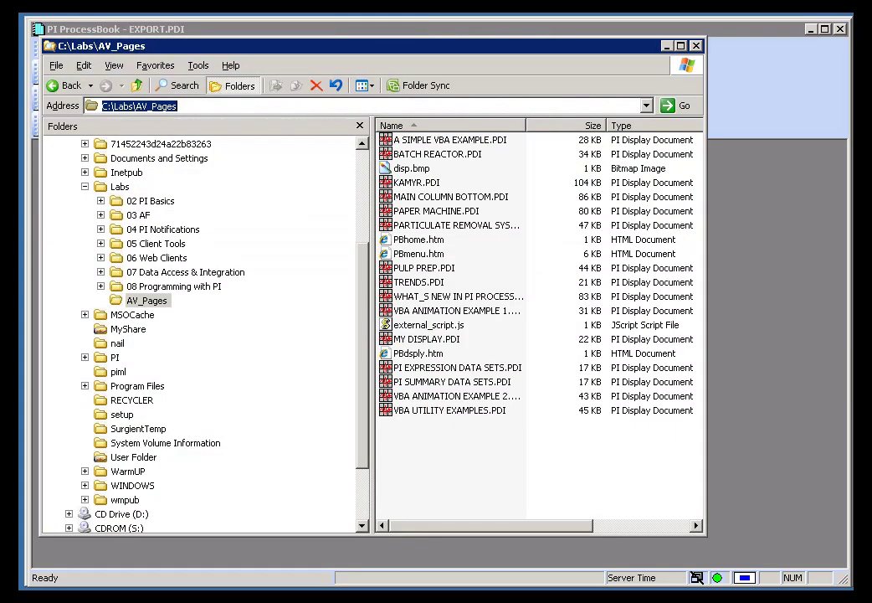
pyautogui.doubleClick(390, 240)
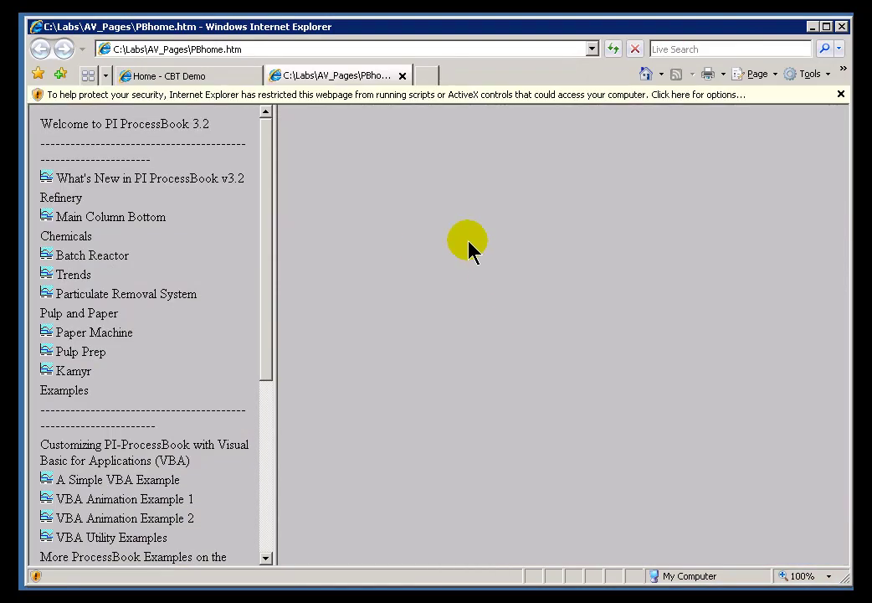
pyautogui.click(340, 98)
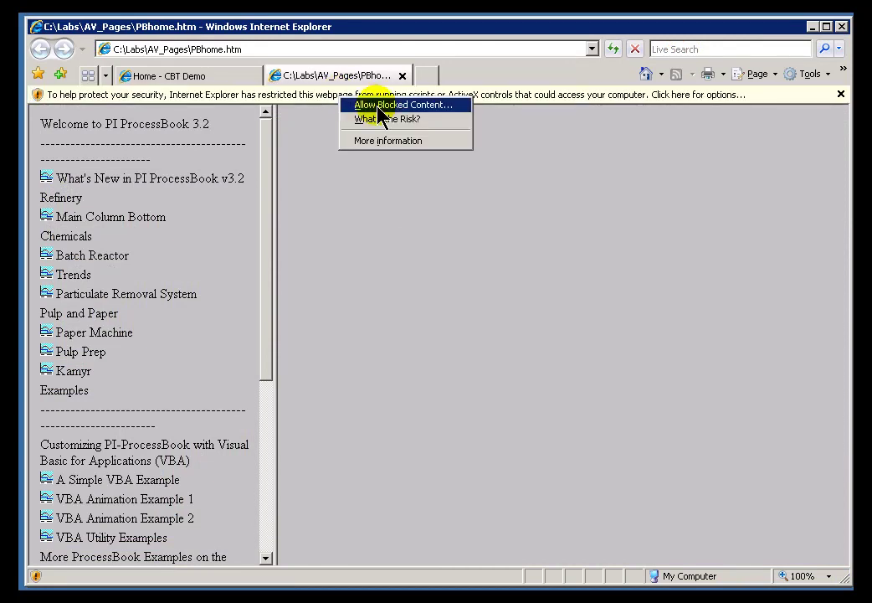
pyautogui.click(380, 107)
pyautogui.click(398, 349)
pyautogui.moveTo(274, 346); pyautogui.dragTo(395, 345)
# - Load the Main Column Bottom, Paper Machine and Pulp Prep displays, then Paper Machine's trend charts
pyautogui.click(64, 183)
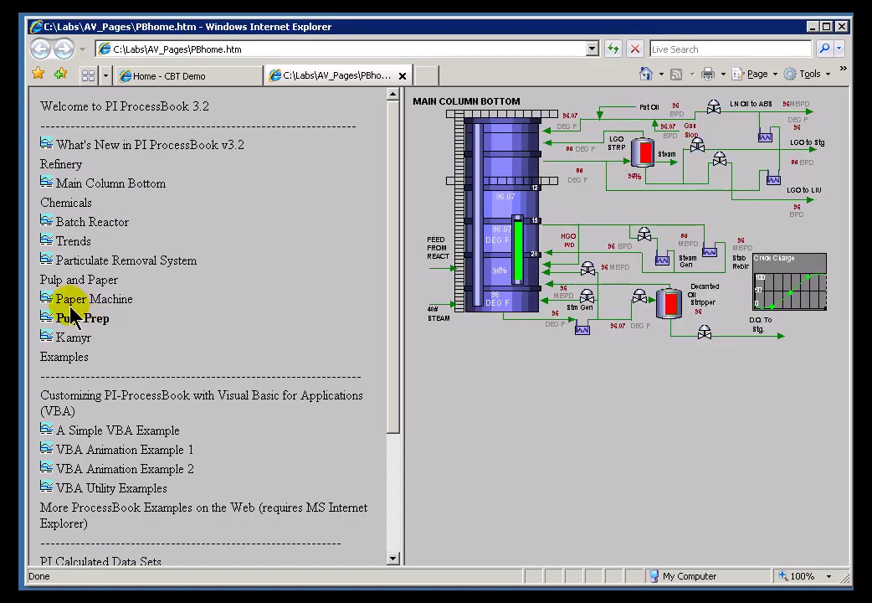
pyautogui.click(72, 299)
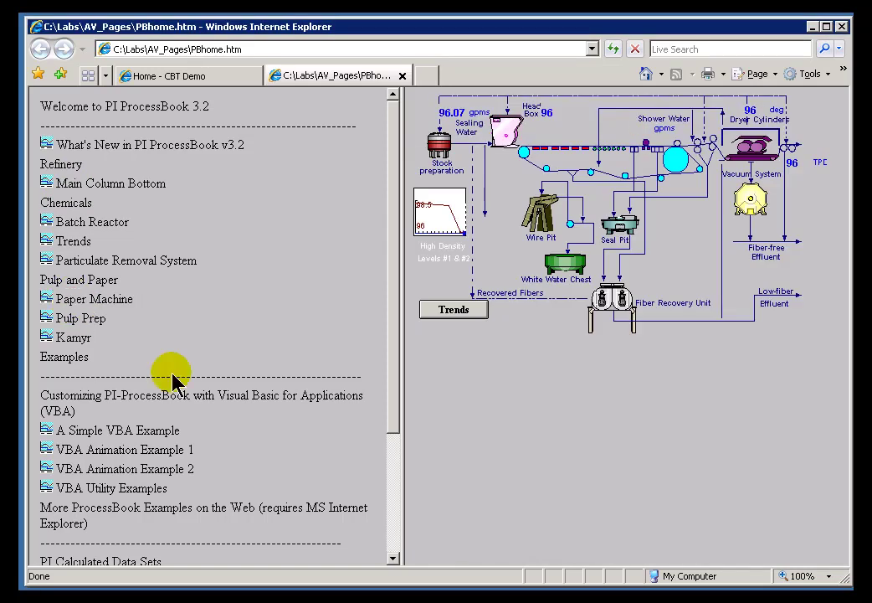
pyautogui.click(69, 322)
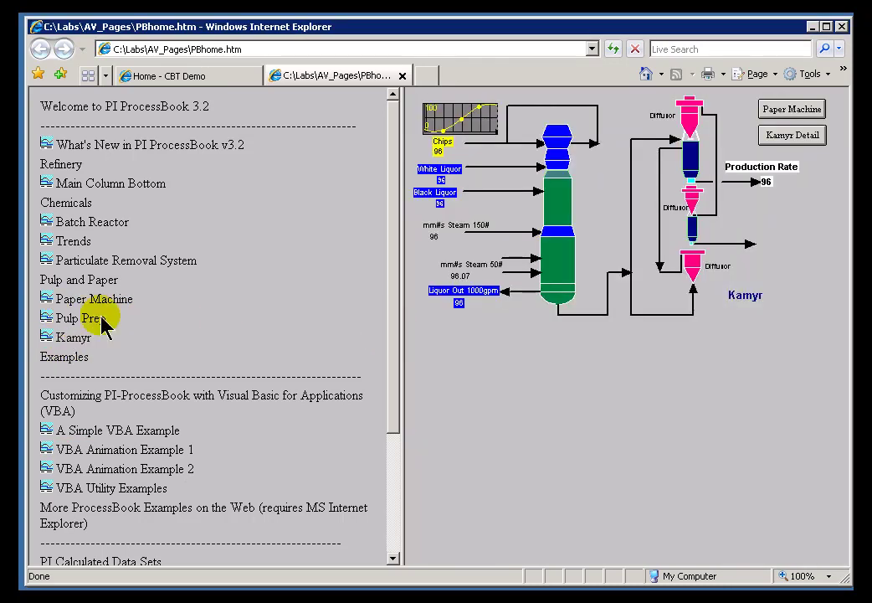
pyautogui.click(68, 299)
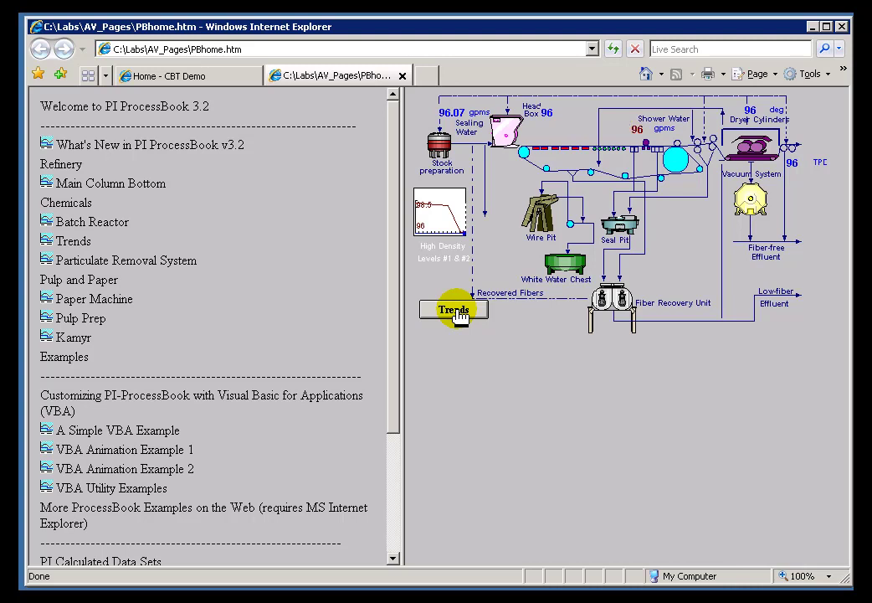
pyautogui.click(463, 317)
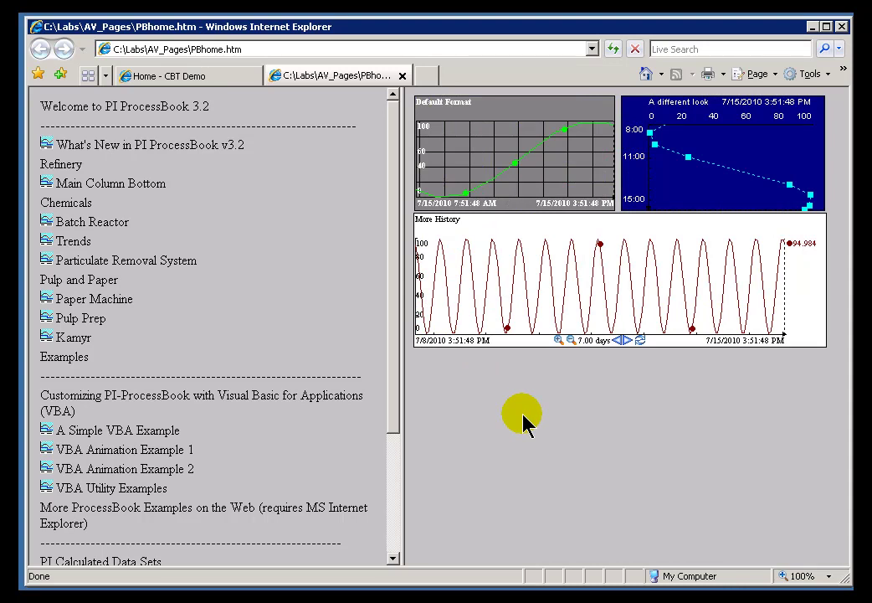
# - Revisit Pulp Prep and Paper Machine trends, then show What's New in PI ProcessBook v3.2
pyautogui.click(70, 318)
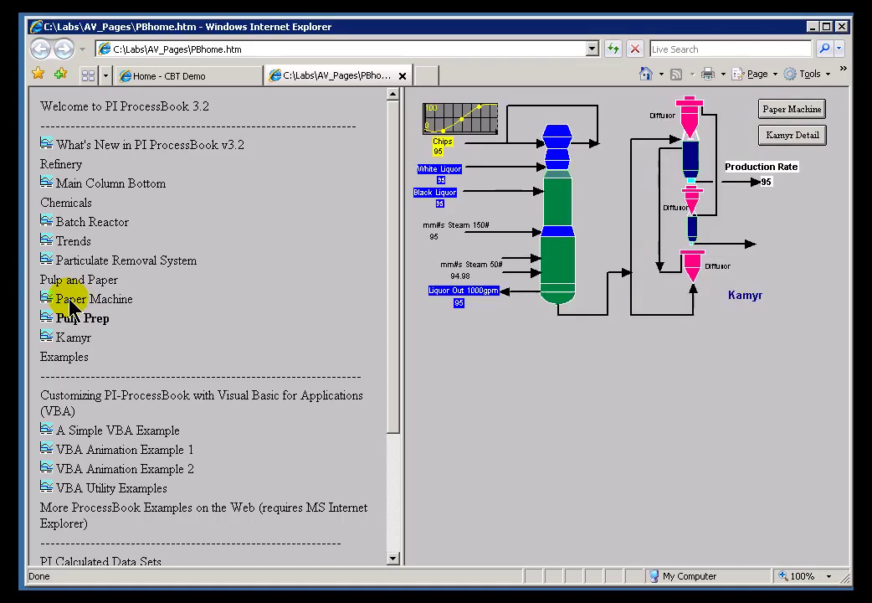
pyautogui.click(75, 299)
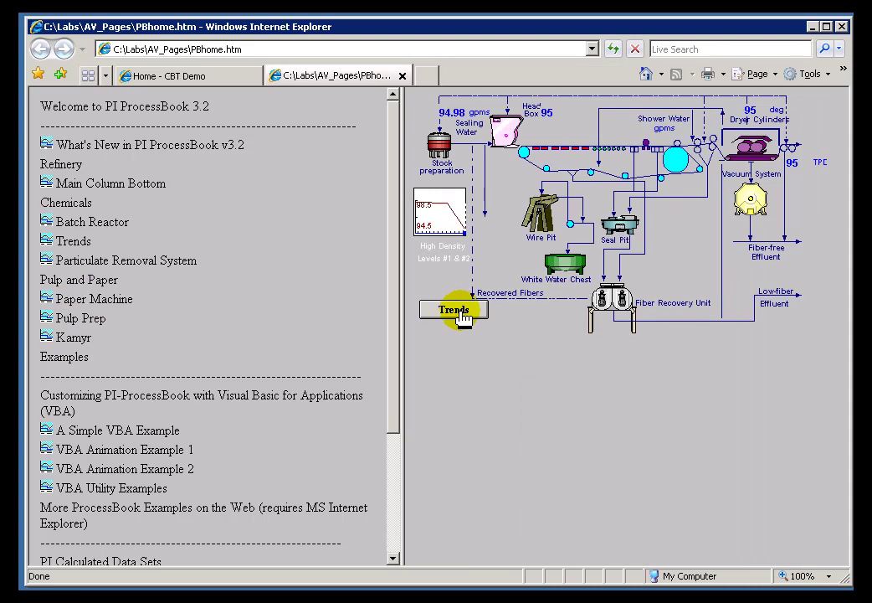
pyautogui.click(461, 312)
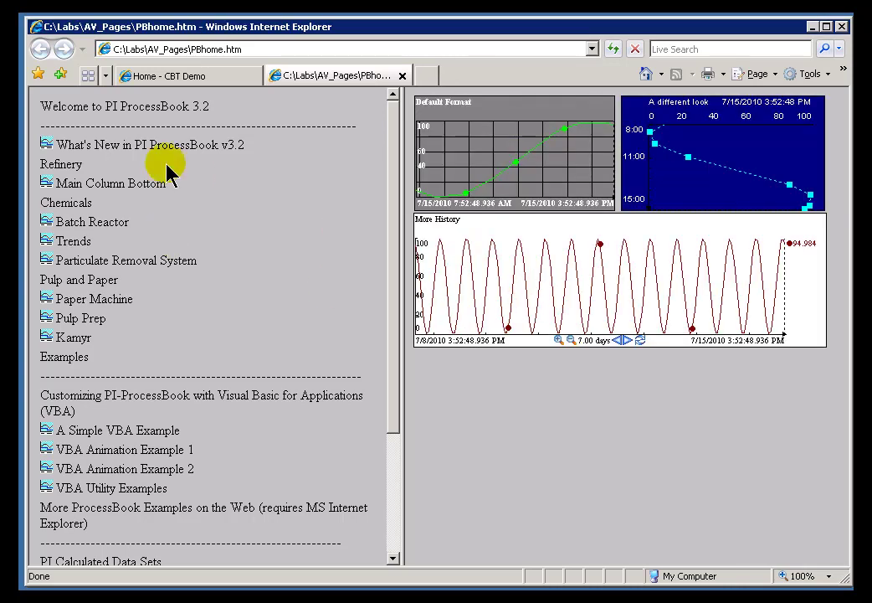
pyautogui.click(89, 144)
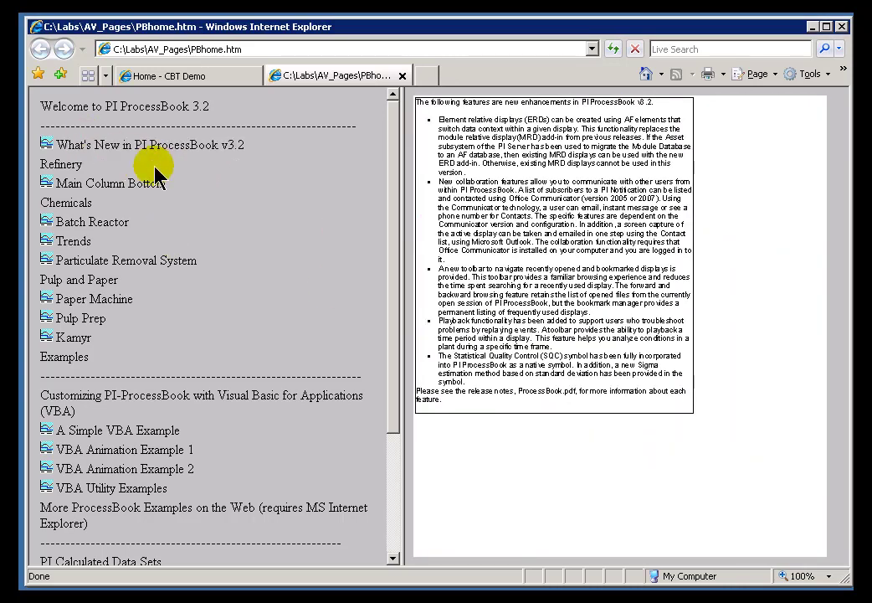